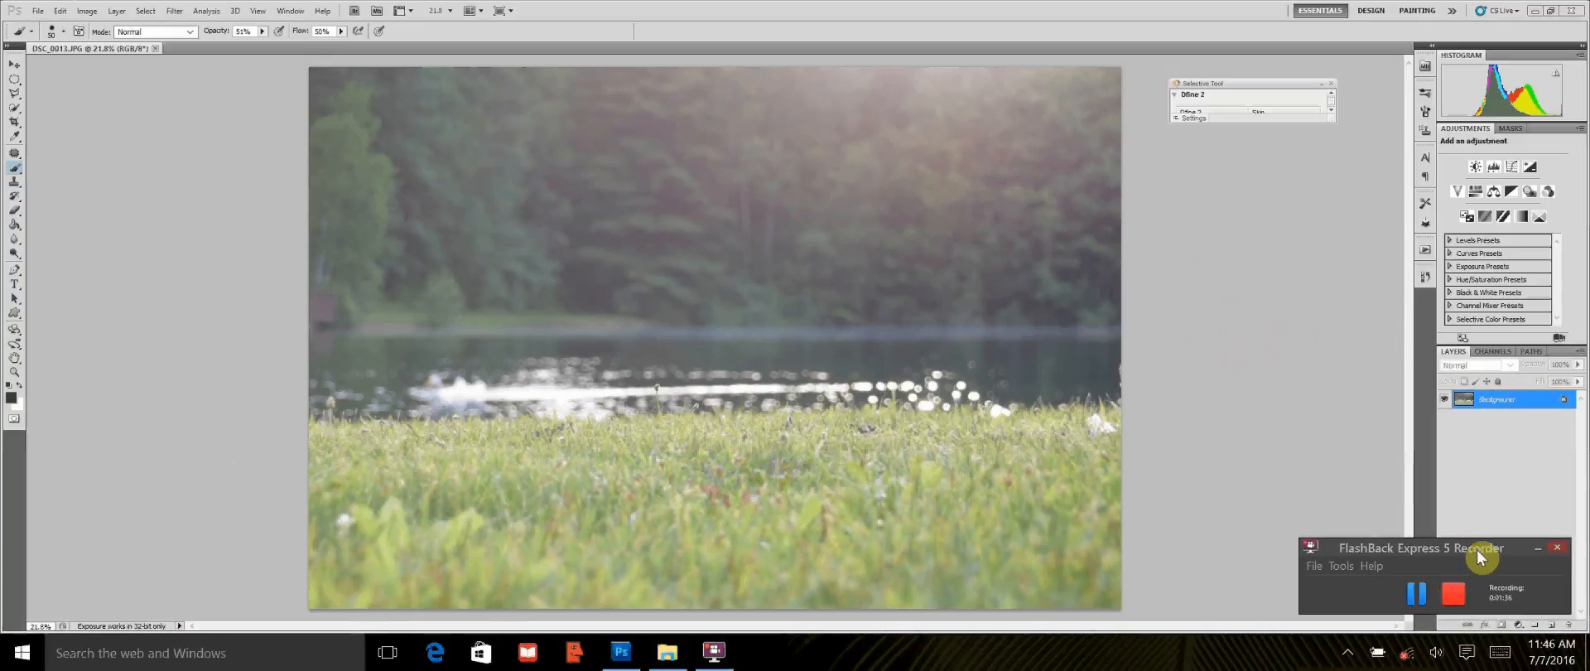
Step: Duplicate the Background layer of the lake photo
left_click_drag(1480, 555, 1304, 161)
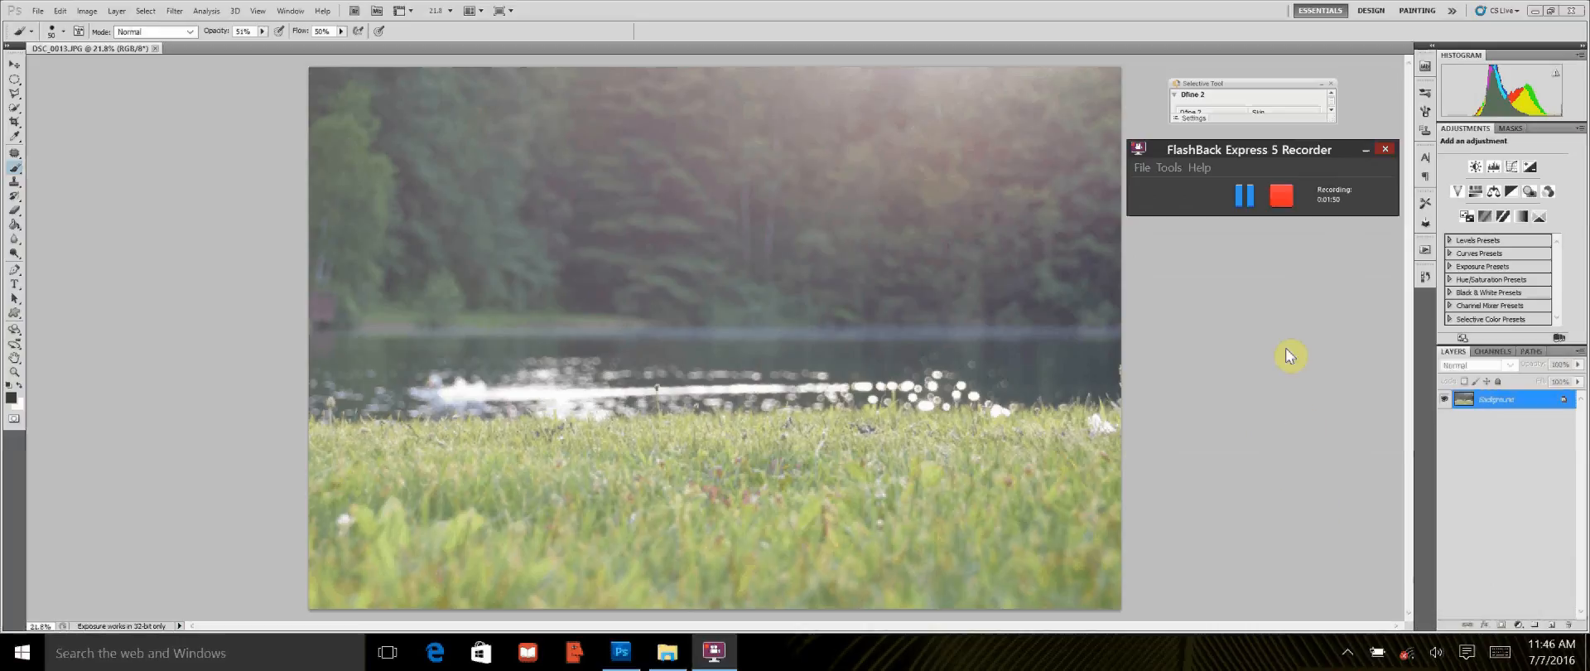
left_click(1520, 400)
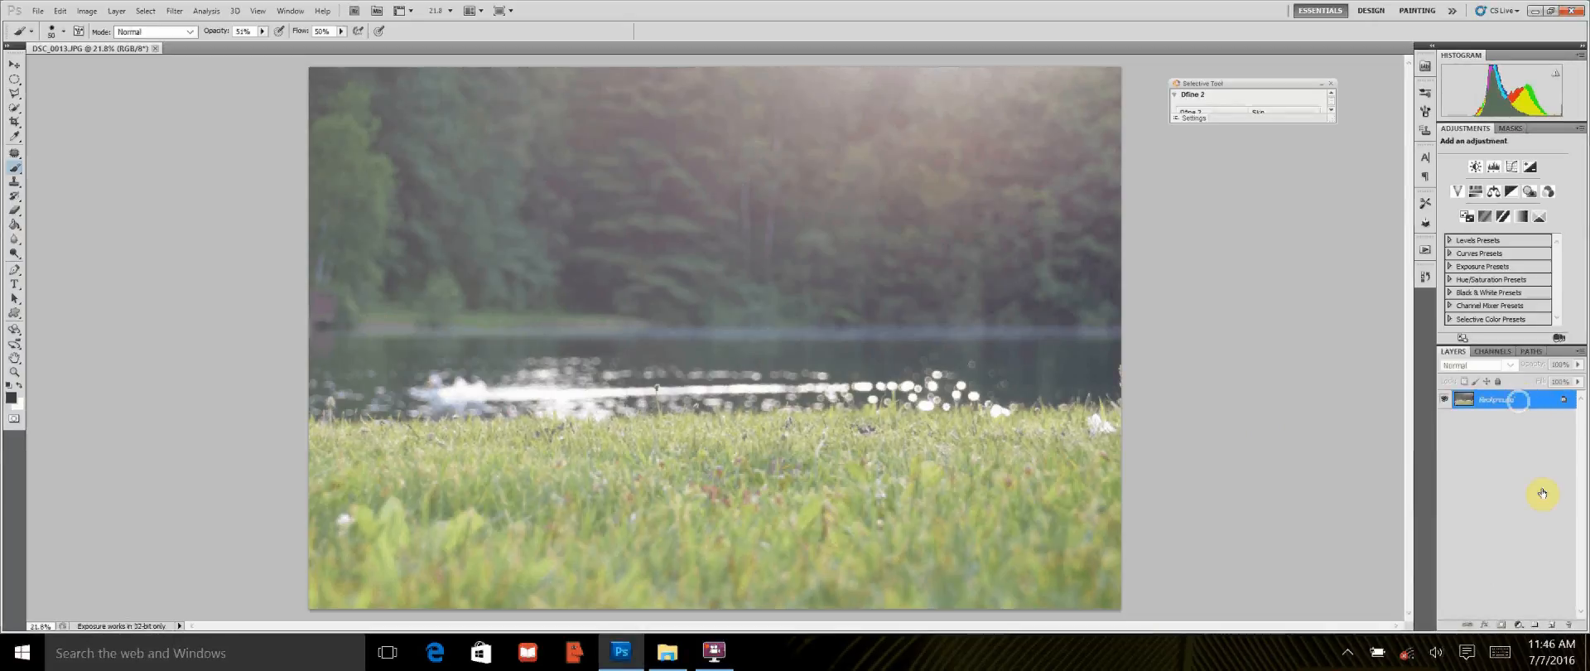
right_click(1546, 551)
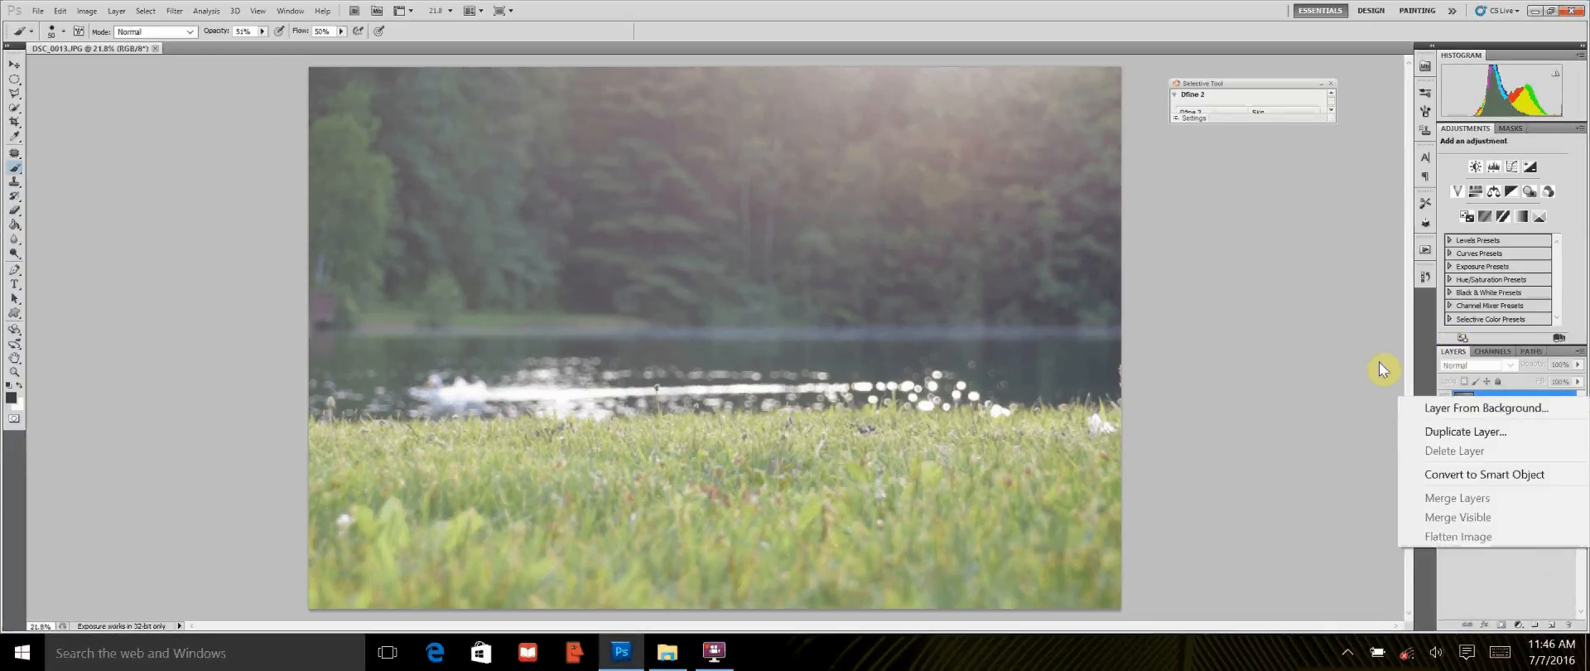
left_click(1360, 389)
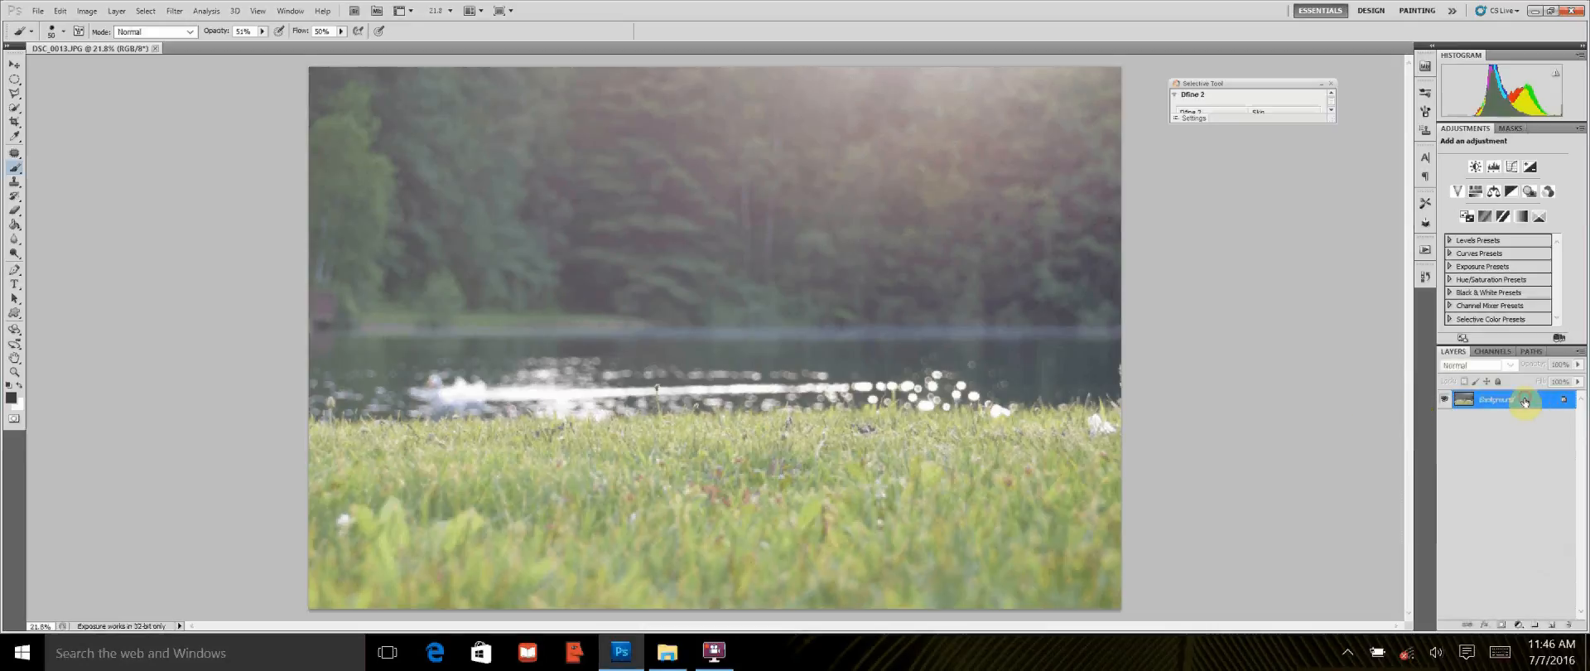
left_click_drag(1525, 402, 1552, 625)
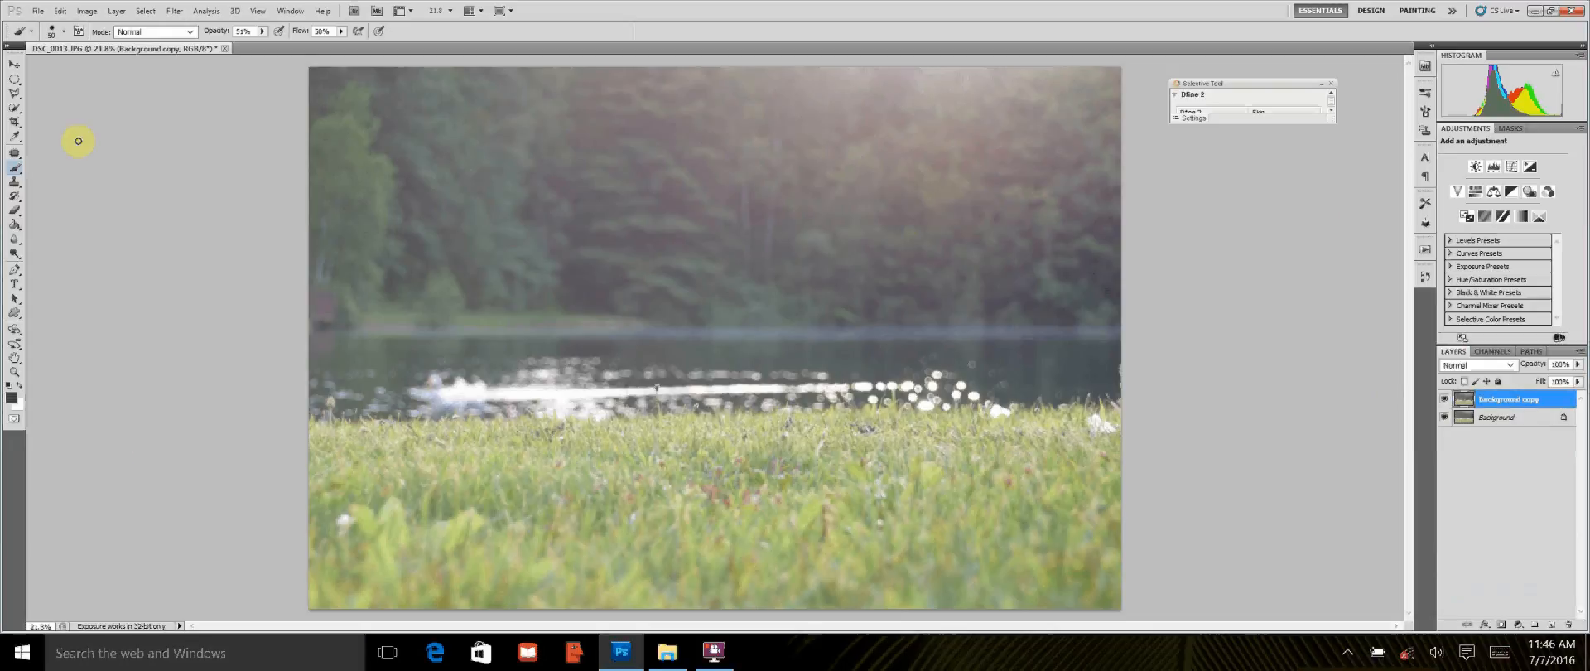
Step: Apply a Radial Blur to the Background copy layer with amount 10, Spin method and Best quality
left_click(174, 11)
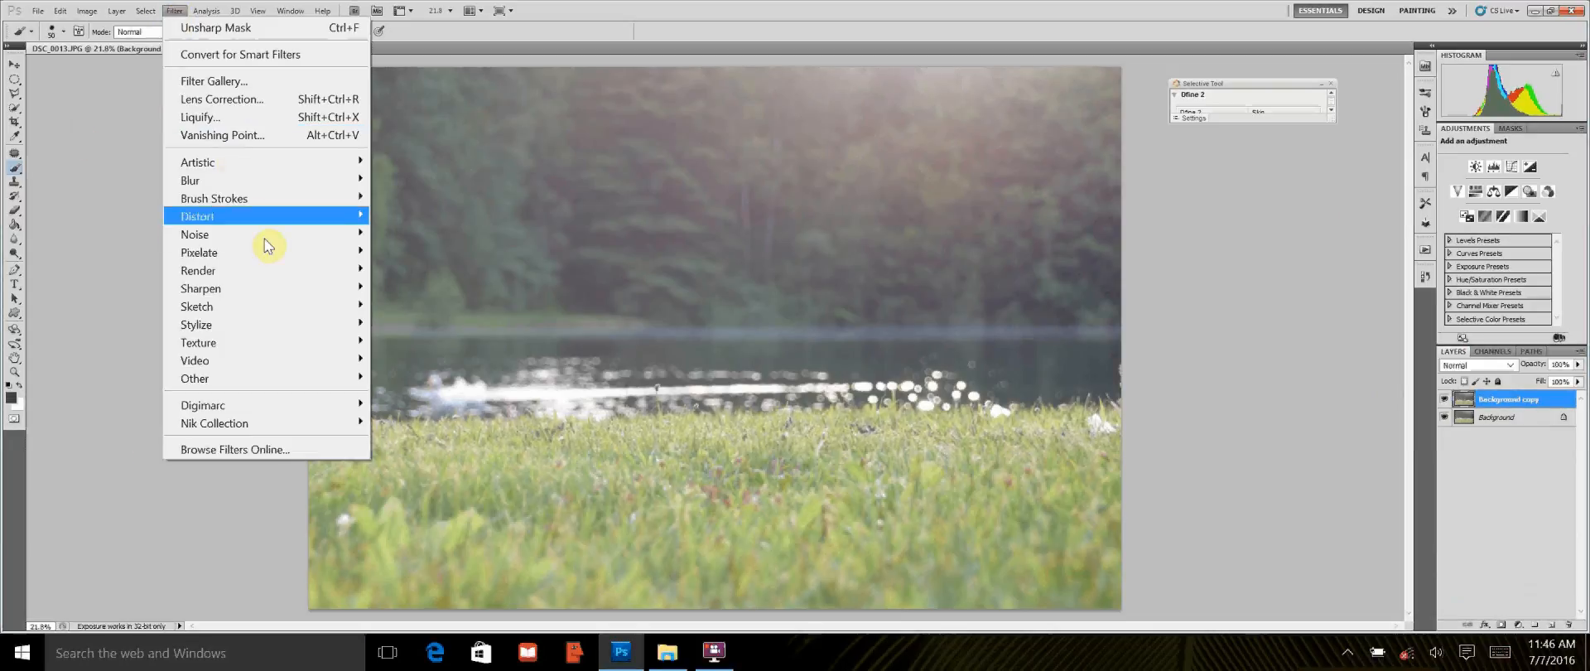
mouse_move(264, 179)
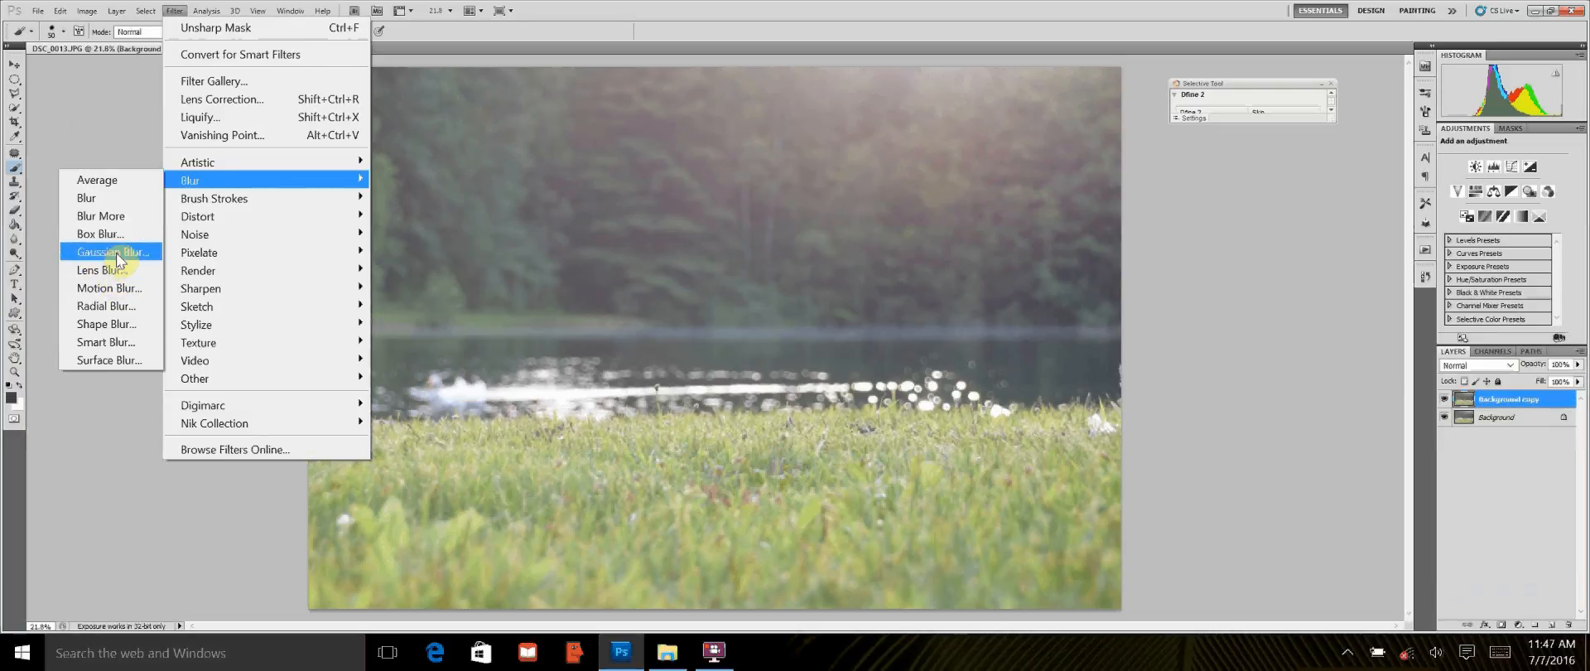
left_click(110, 308)
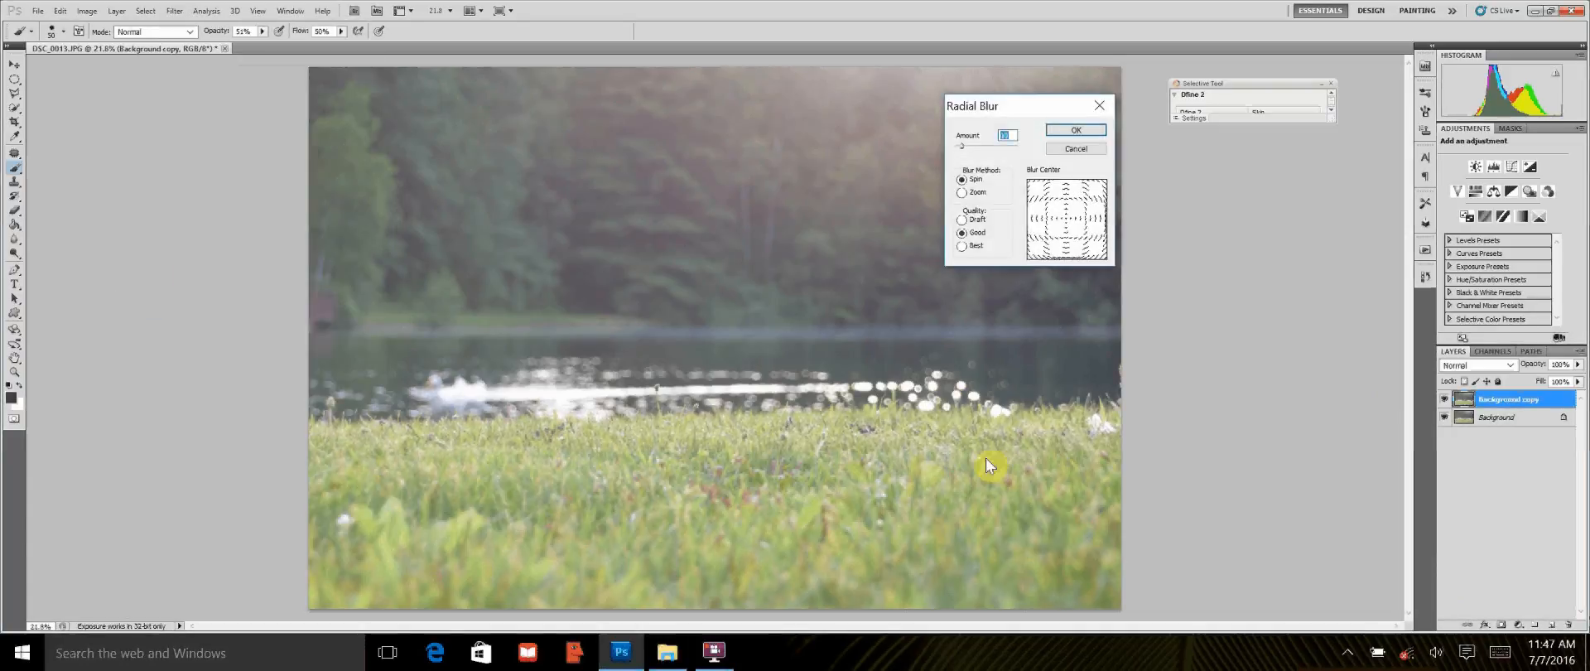
left_click_drag(1035, 114, 1261, 205)
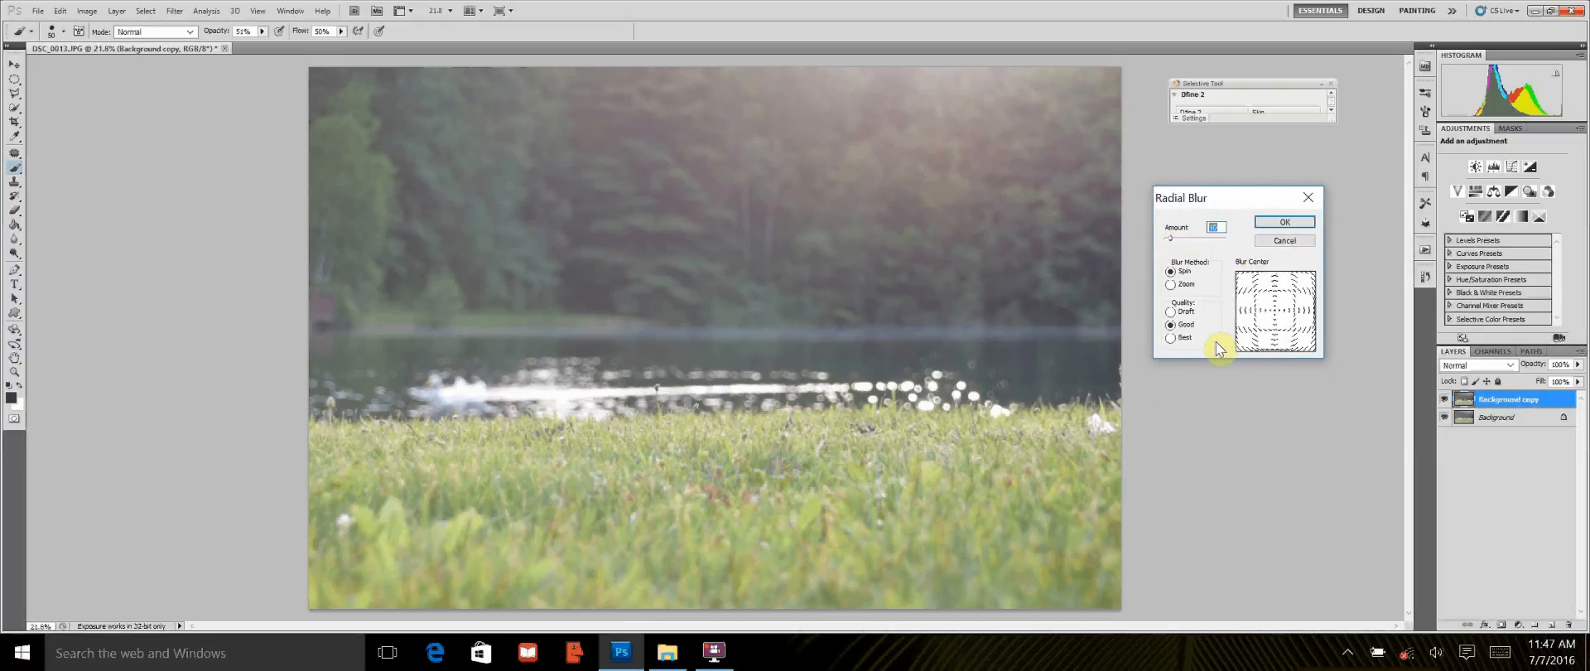
left_click(1171, 338)
left_click(1302, 224)
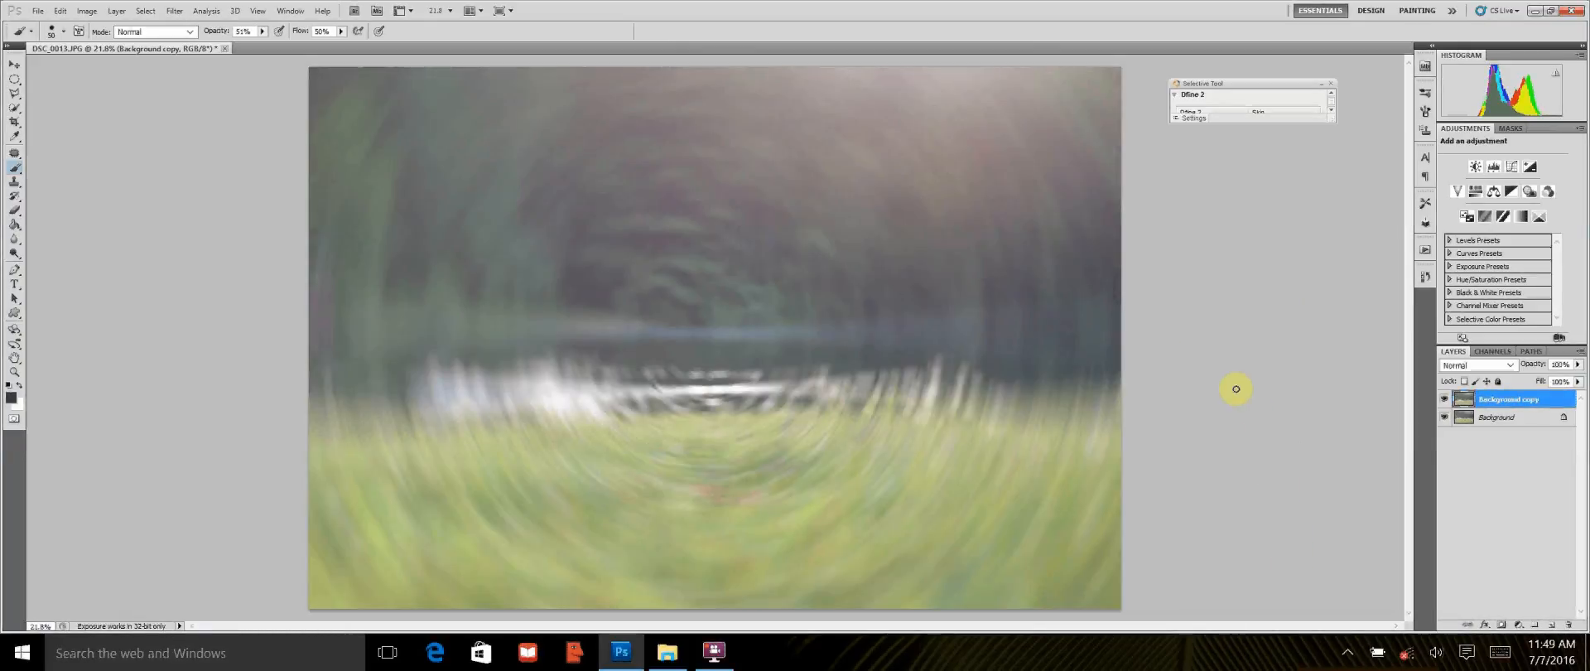
Step: Compare the image before and after the Radial Blur in the history, and undo the blur
left_click(1426, 281)
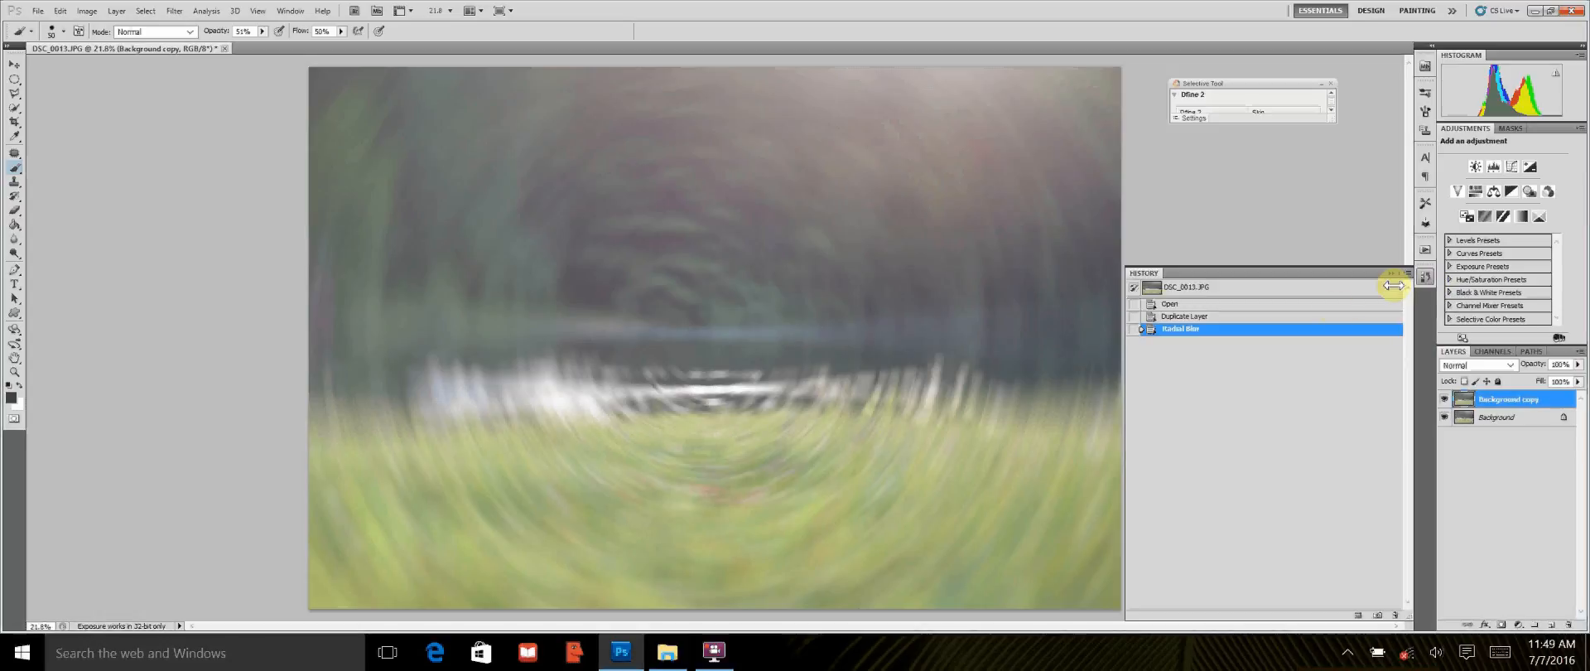
left_click(1232, 318)
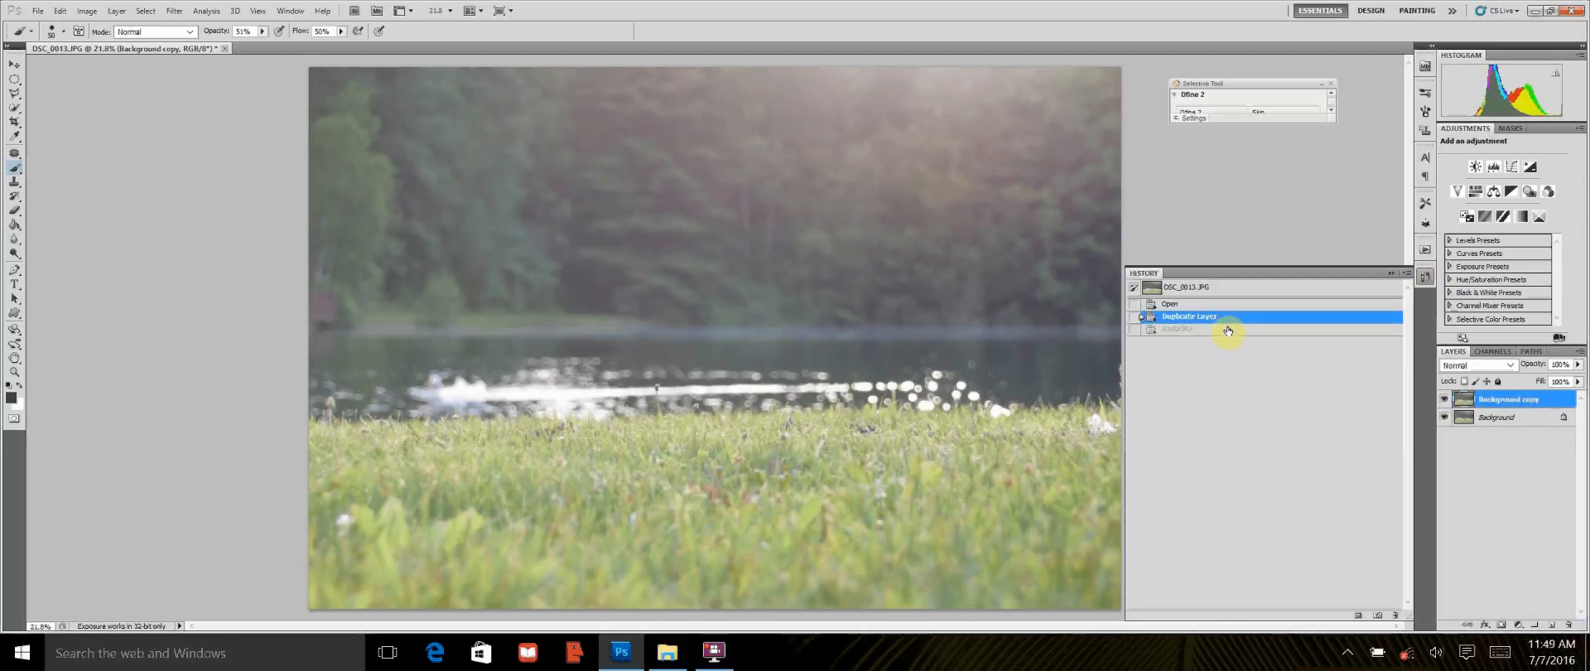
left_click(1239, 329)
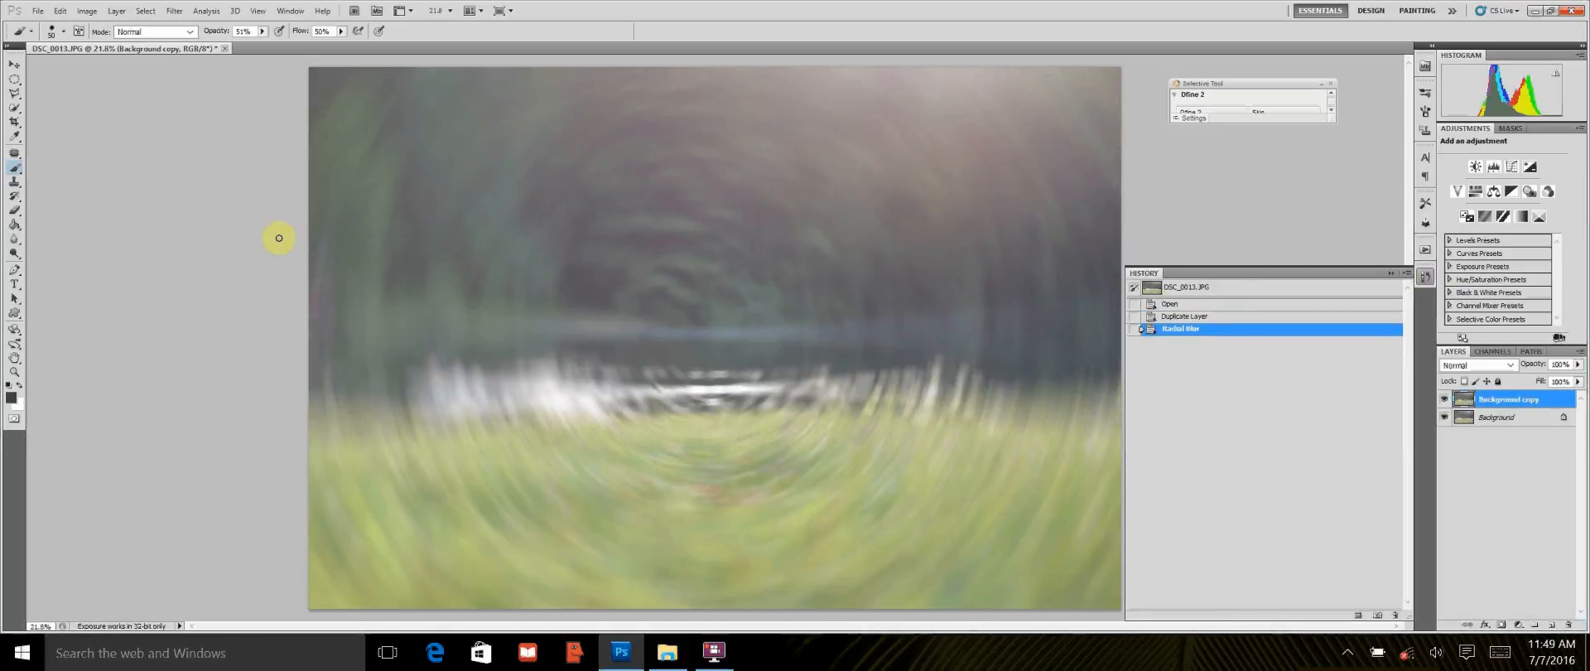
left_click(60, 11)
left_click(107, 66)
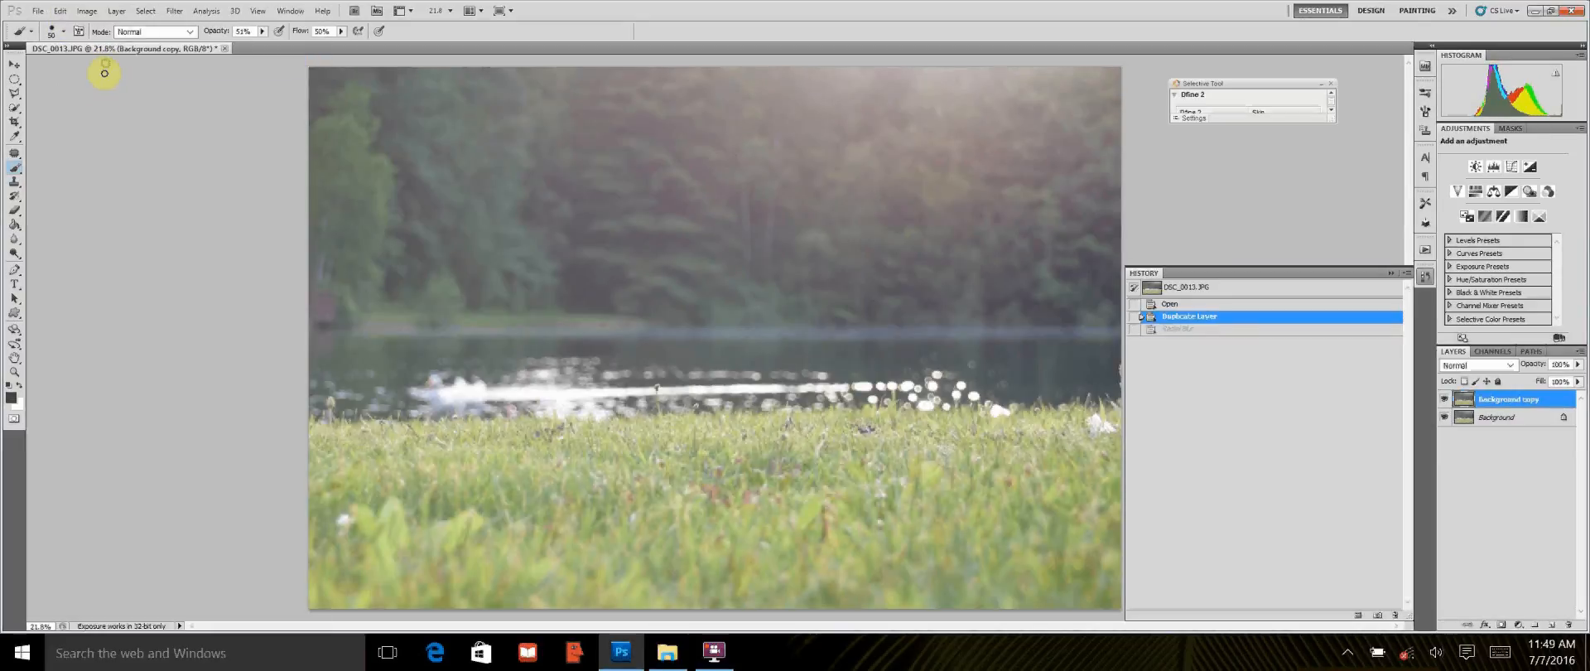
left_click(1182, 329)
left_click(62, 11)
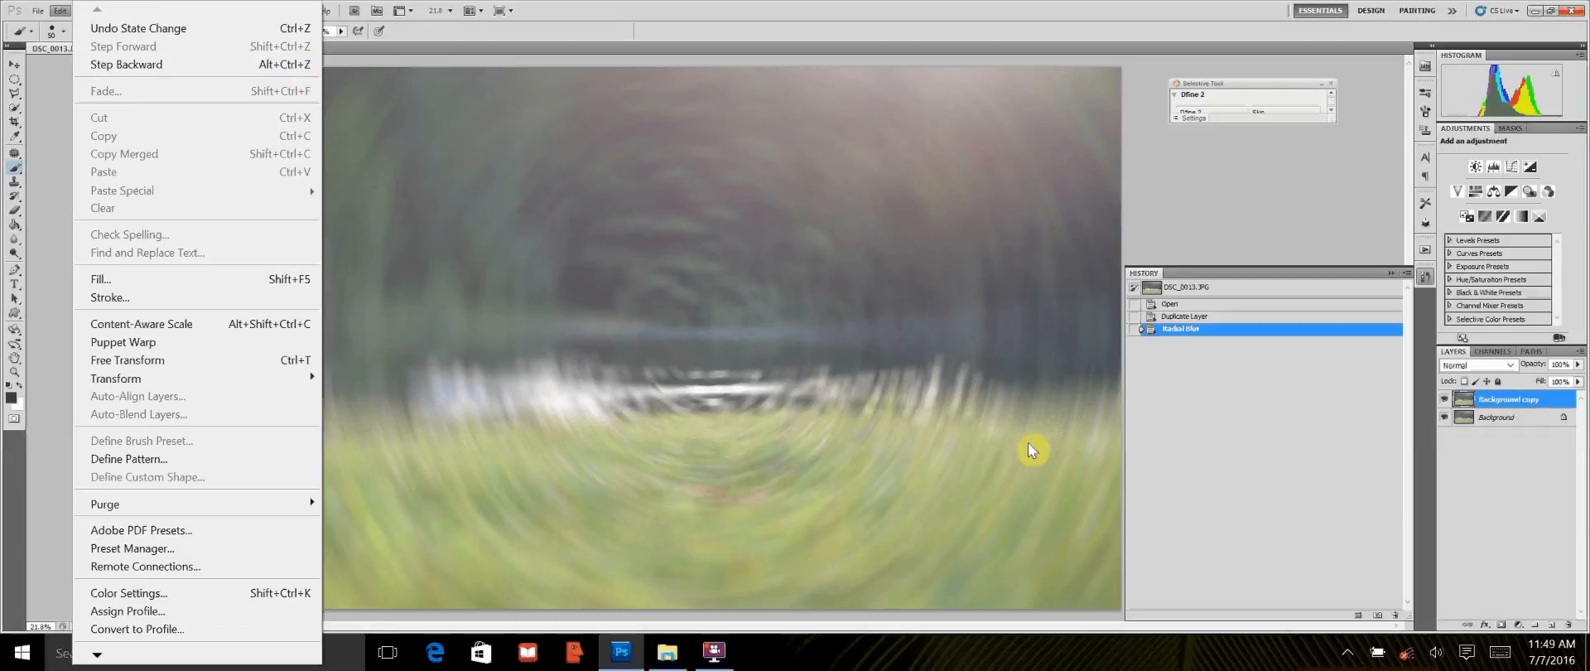
left_click(1189, 438)
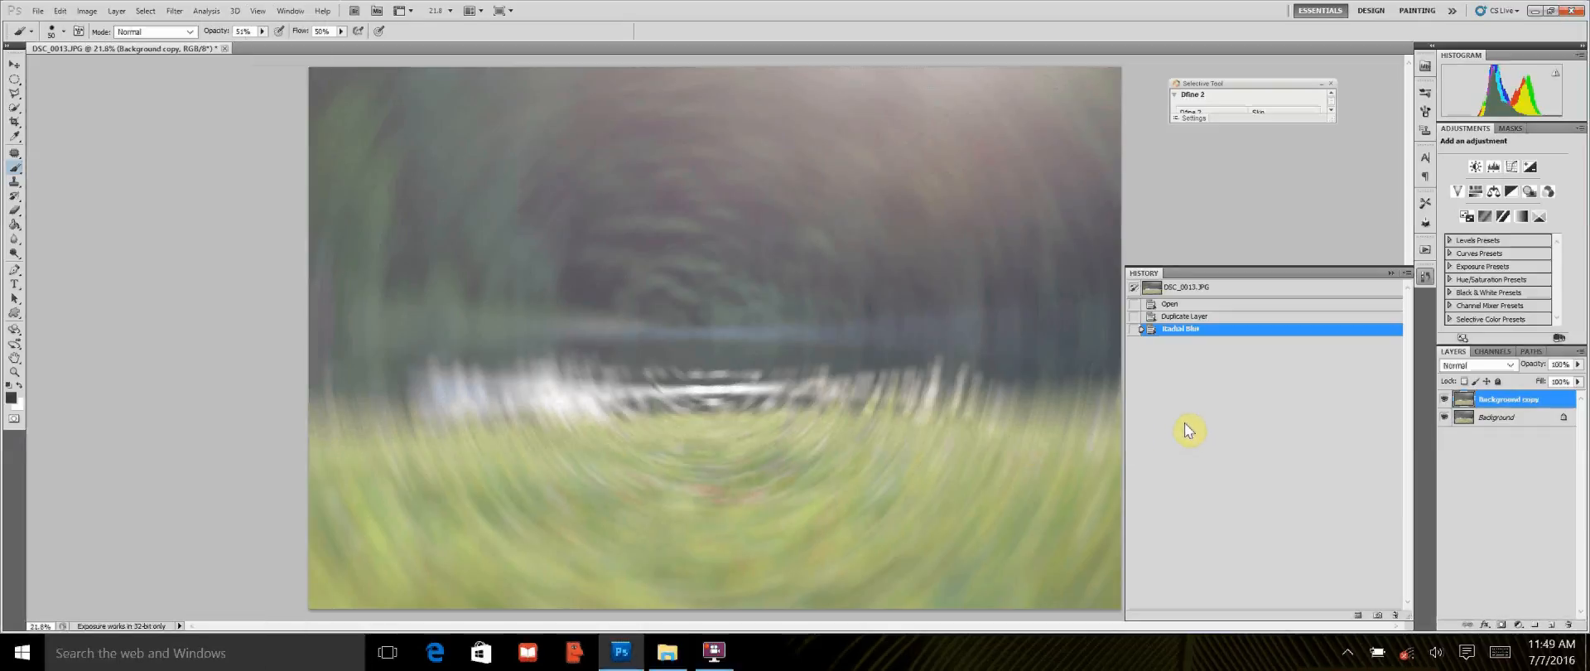
key("ctrl+z")
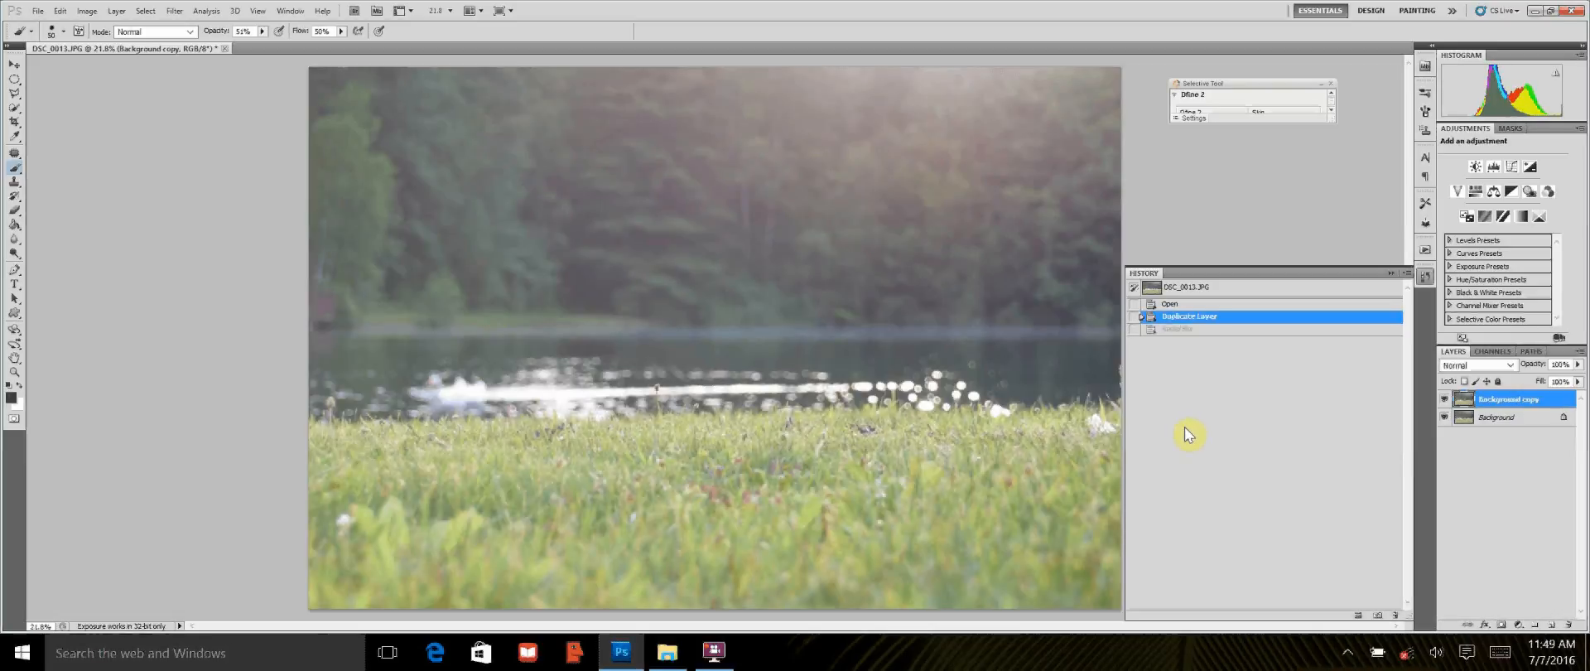
Step: Apply a Radial Blur to the Background copy layer with a smaller amount, Spin method and Best quality
left_click(174, 11)
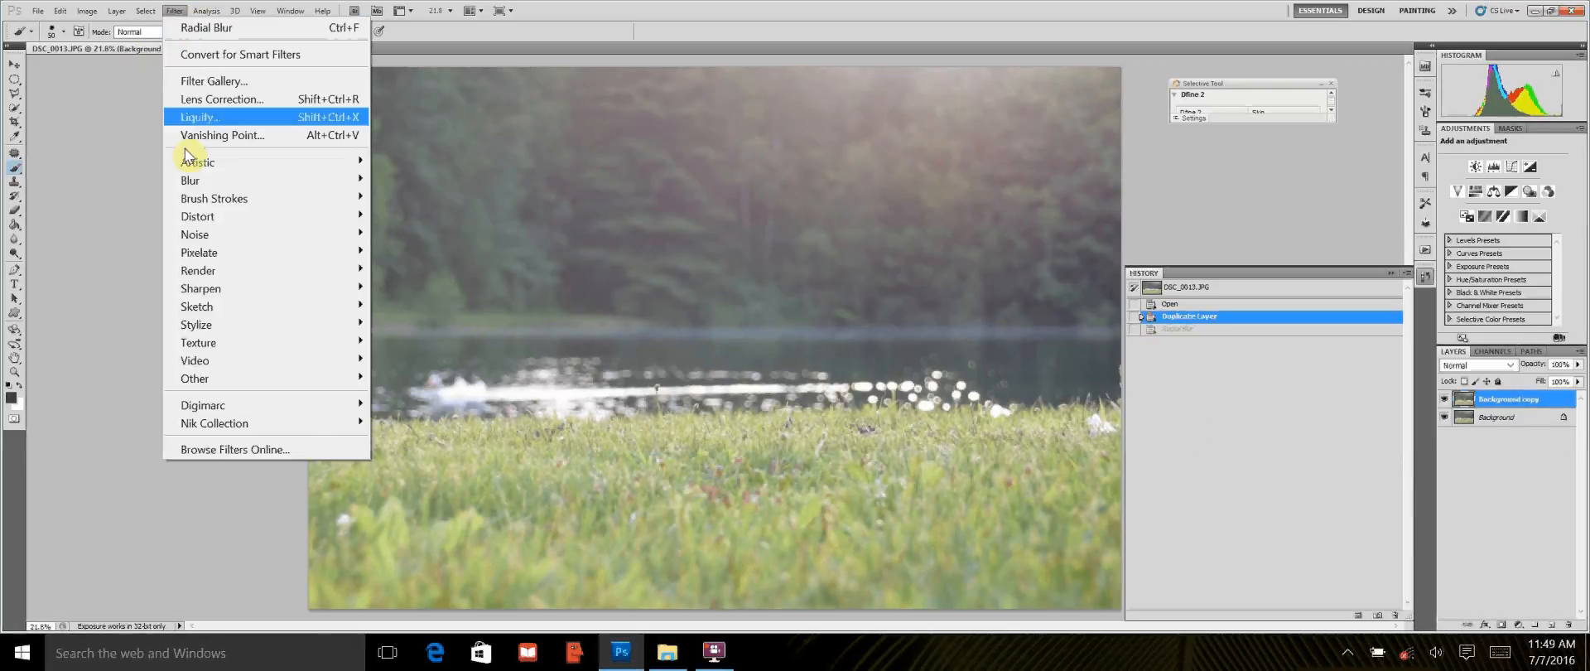
mouse_move(294, 189)
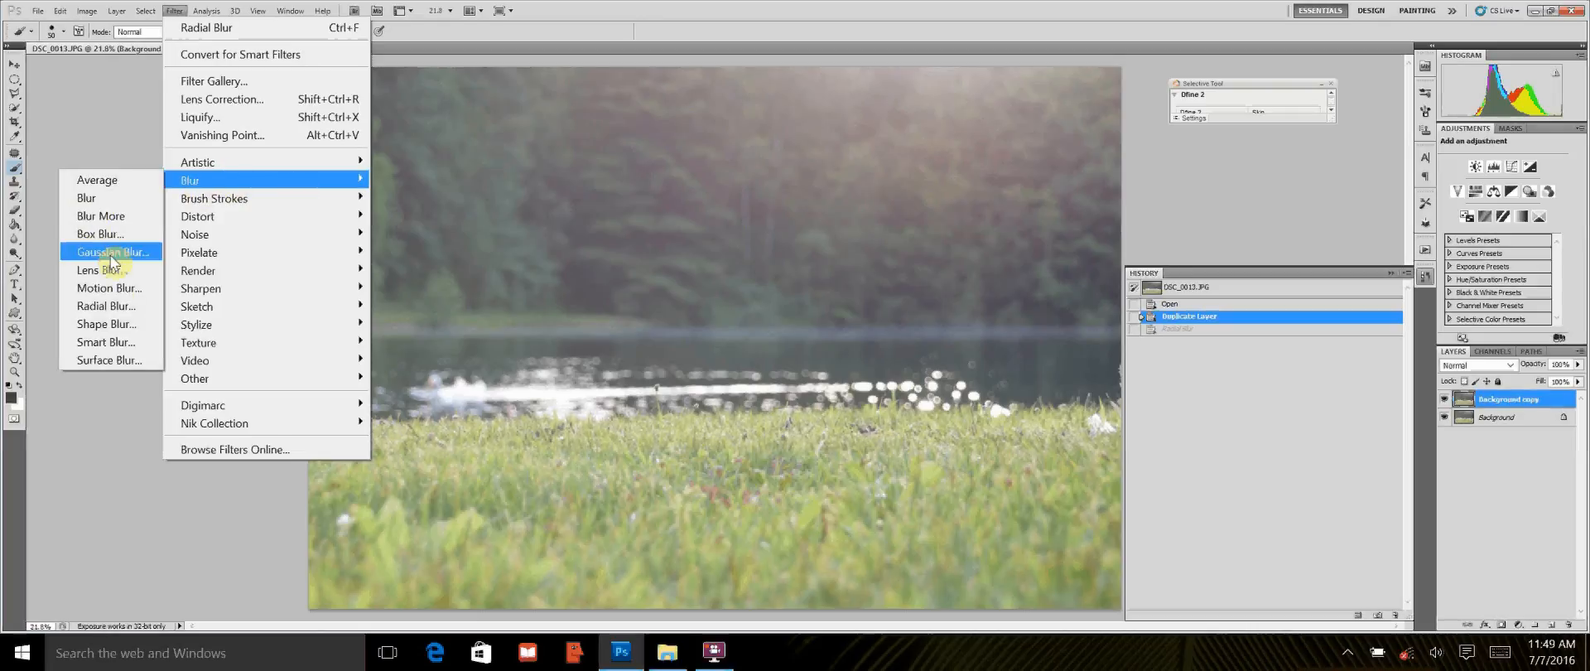
left_click(113, 308)
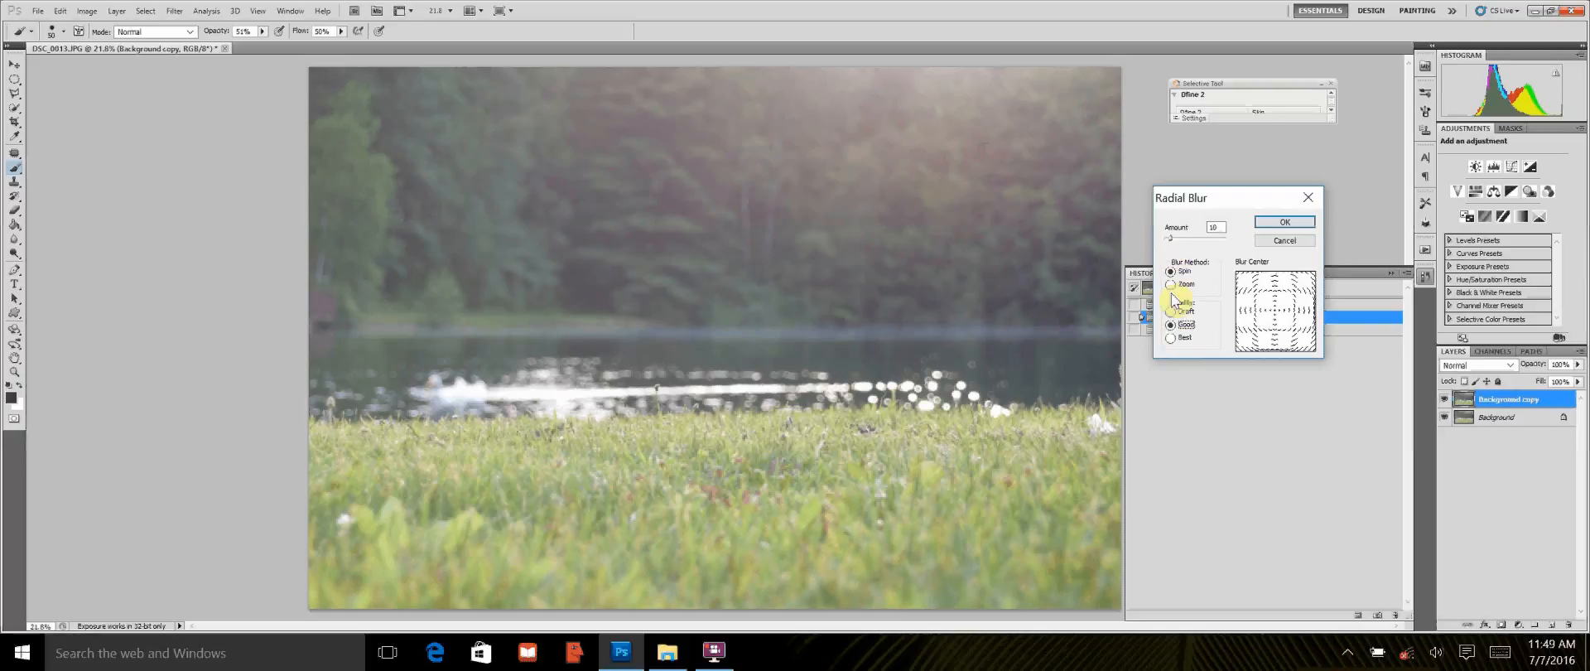
left_click(1171, 338)
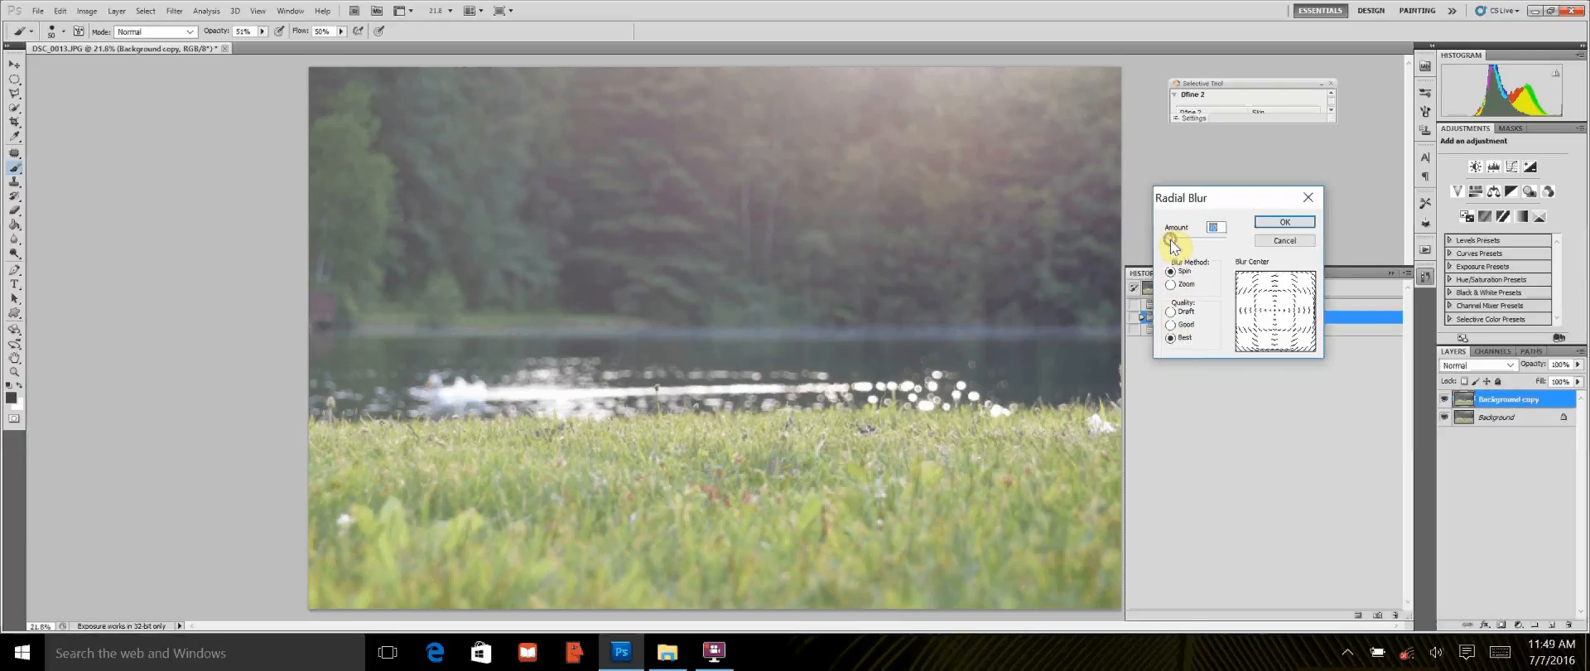
left_click_drag(1170, 240, 1168, 240)
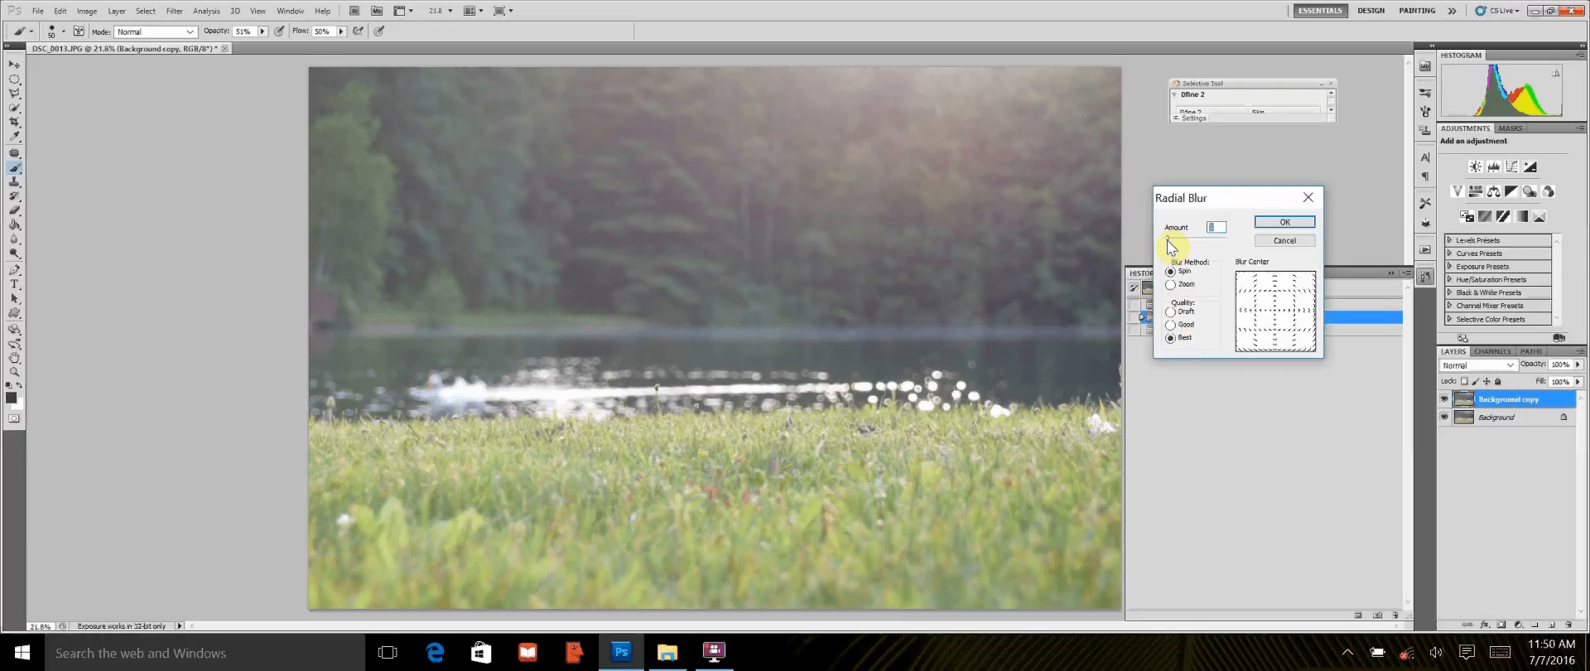
left_click(1281, 224)
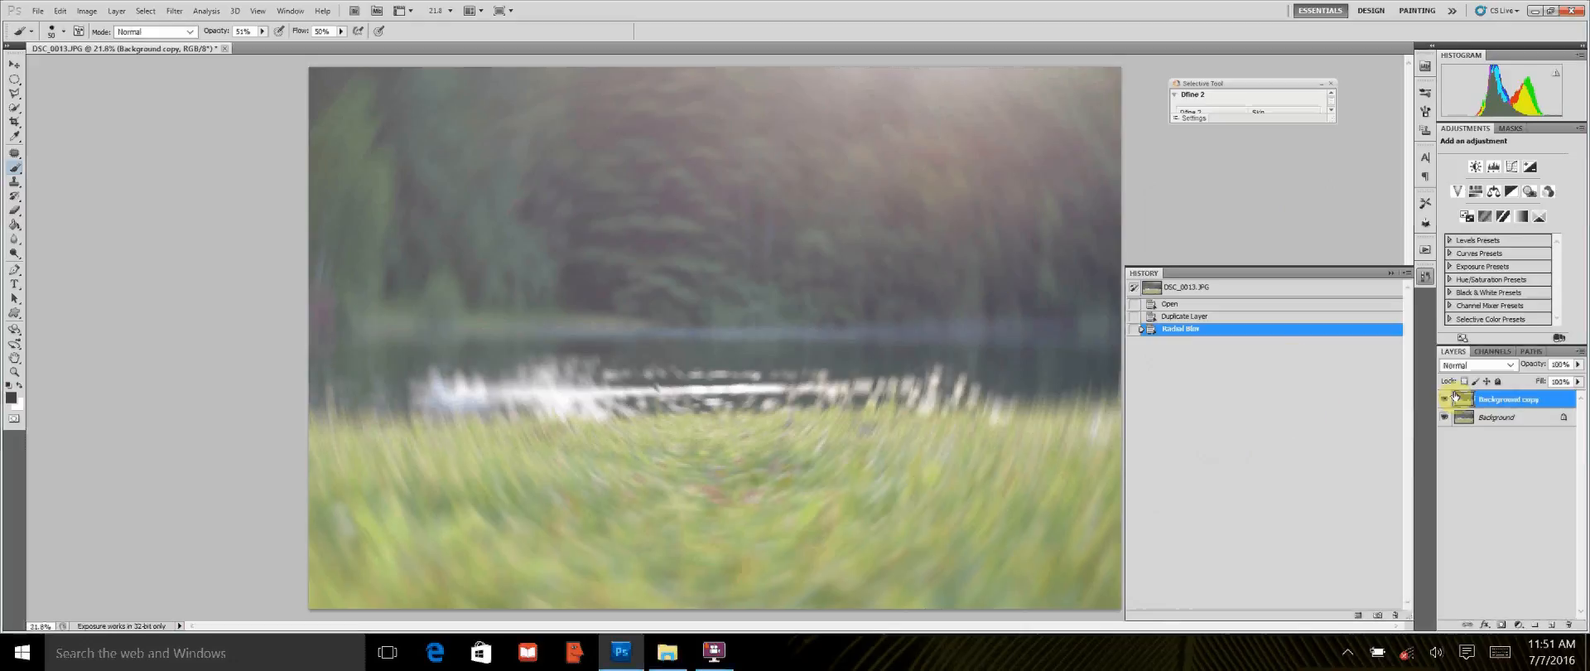
Step: Reduce the Background copy layer's opacity to 46% and add a layer mask to it
left_click(1579, 366)
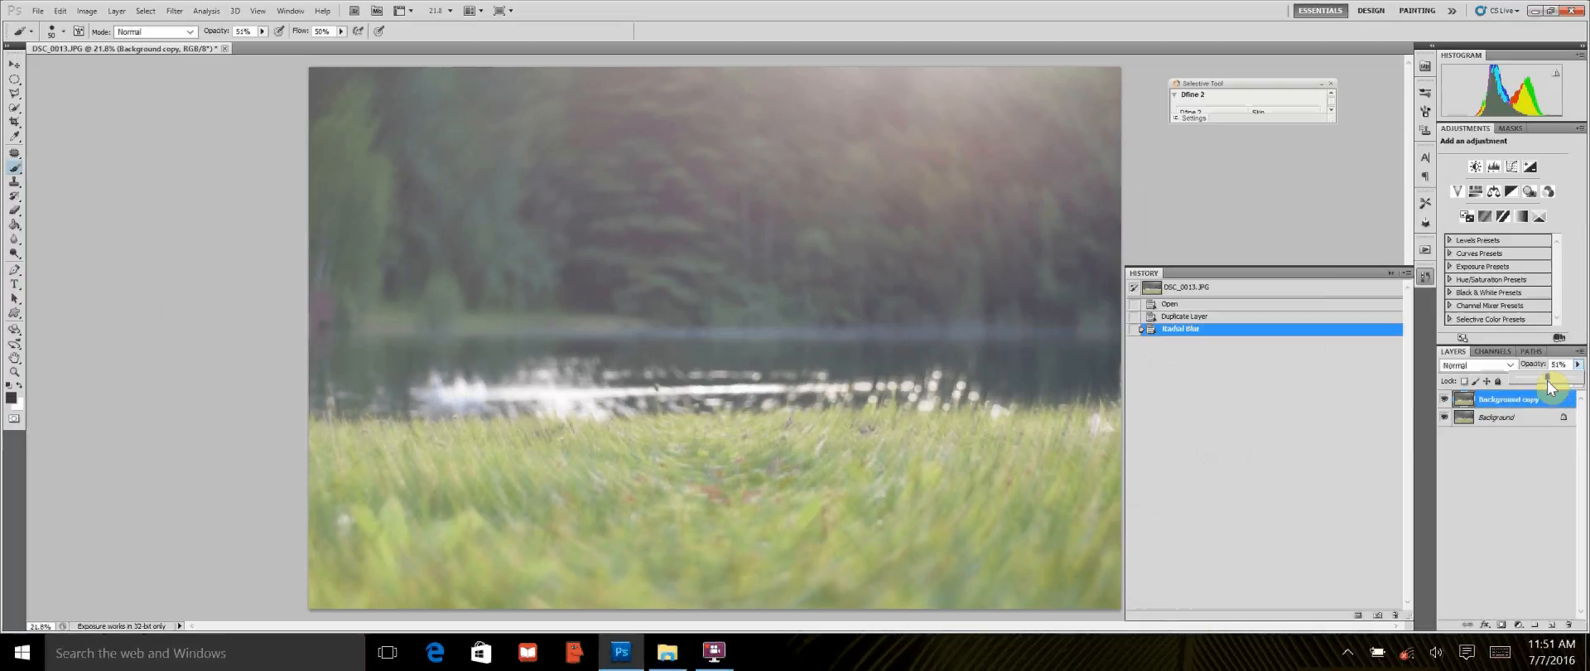
left_click_drag(1543, 381, 1546, 381)
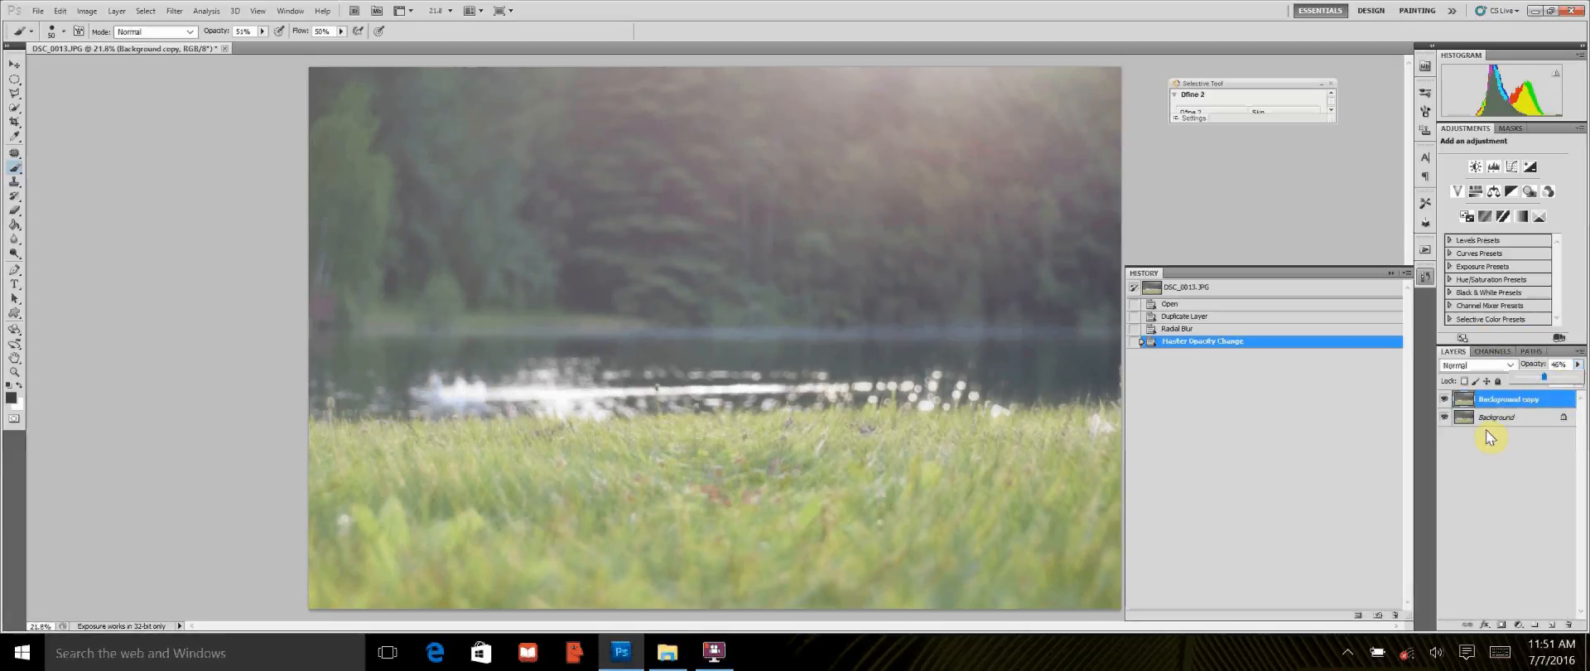
left_click(1502, 625)
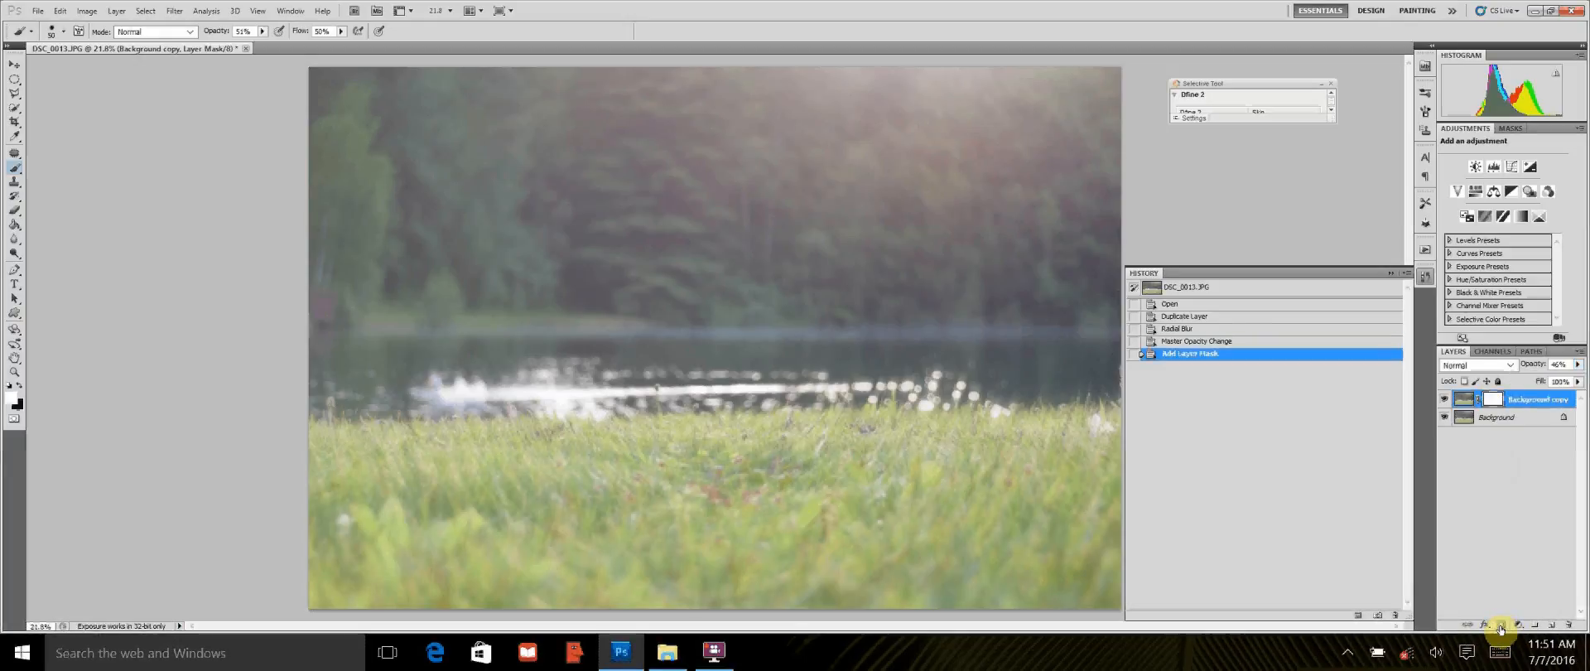
Step: Select the Background copy's layer mask and invert it to black
double_click(1495, 400)
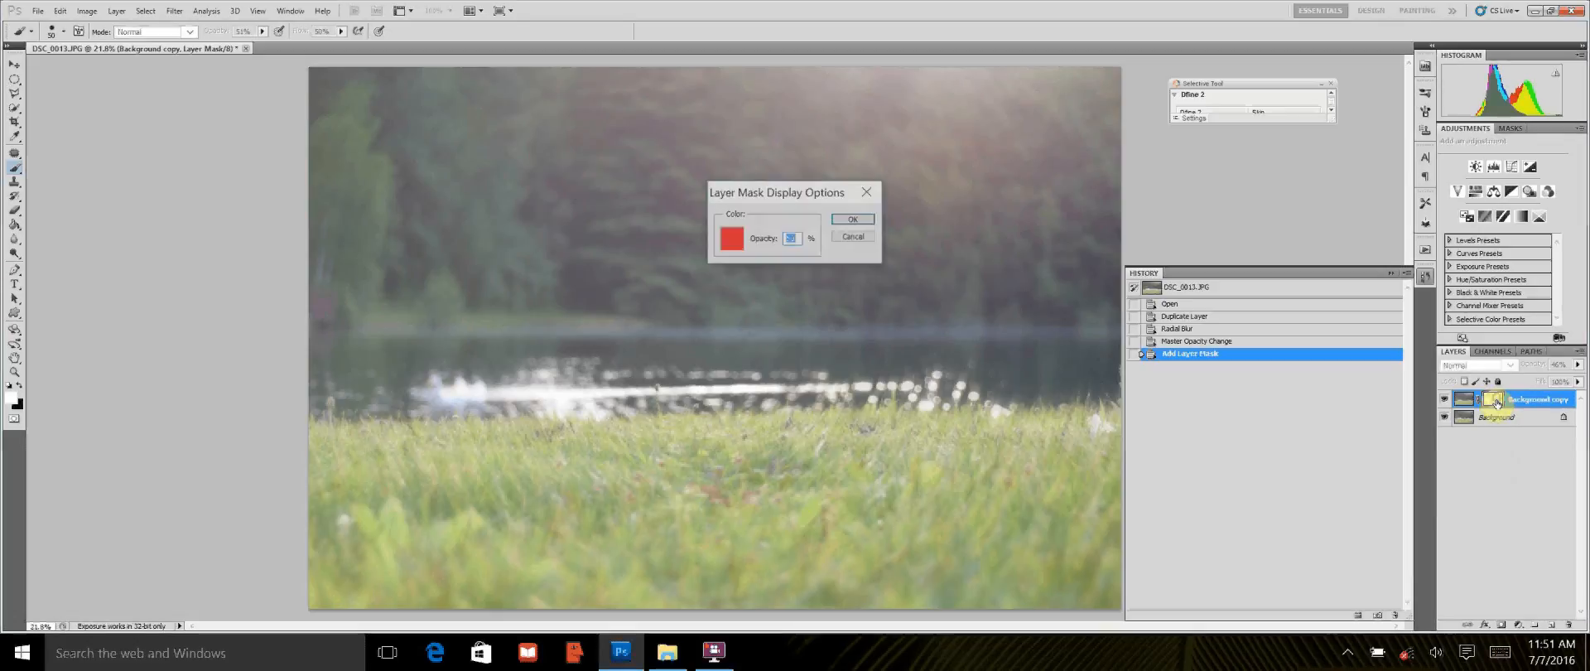
left_click(854, 219)
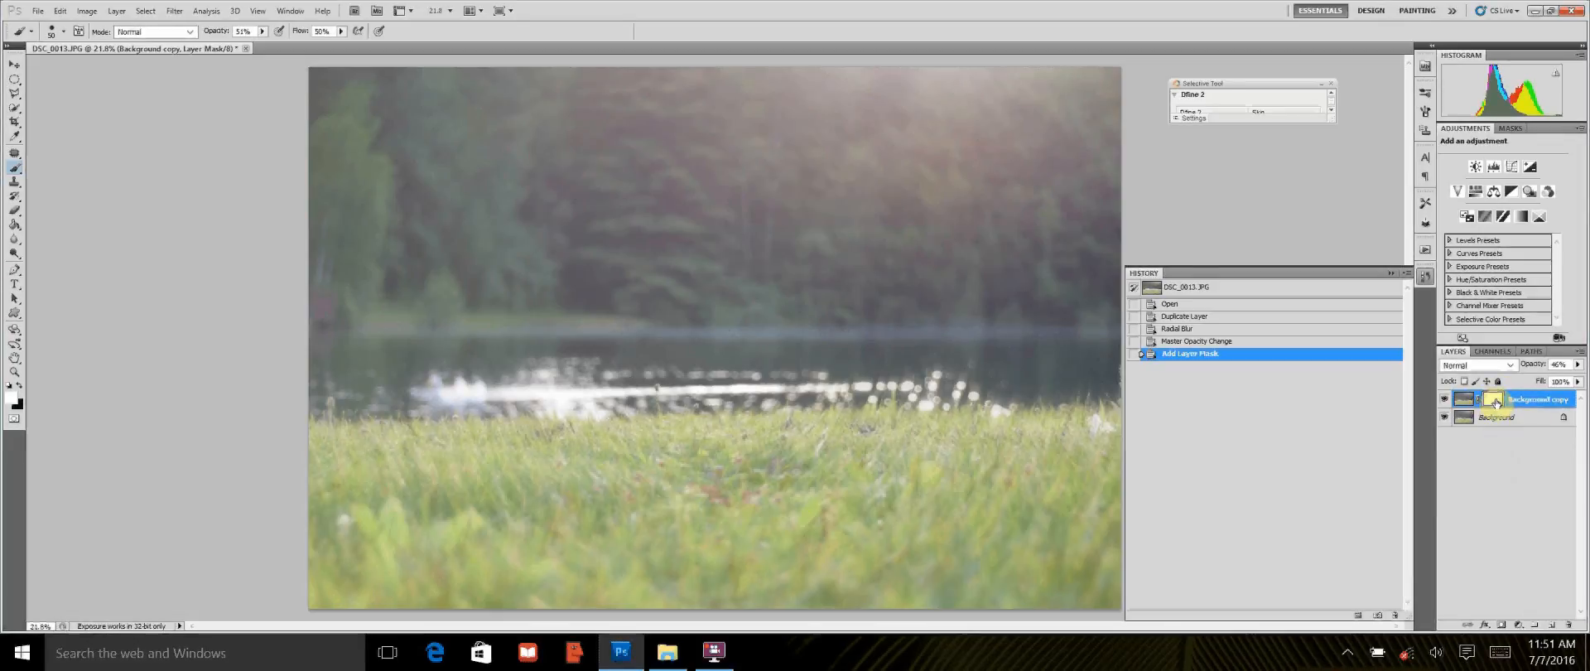
left_click(1465, 401)
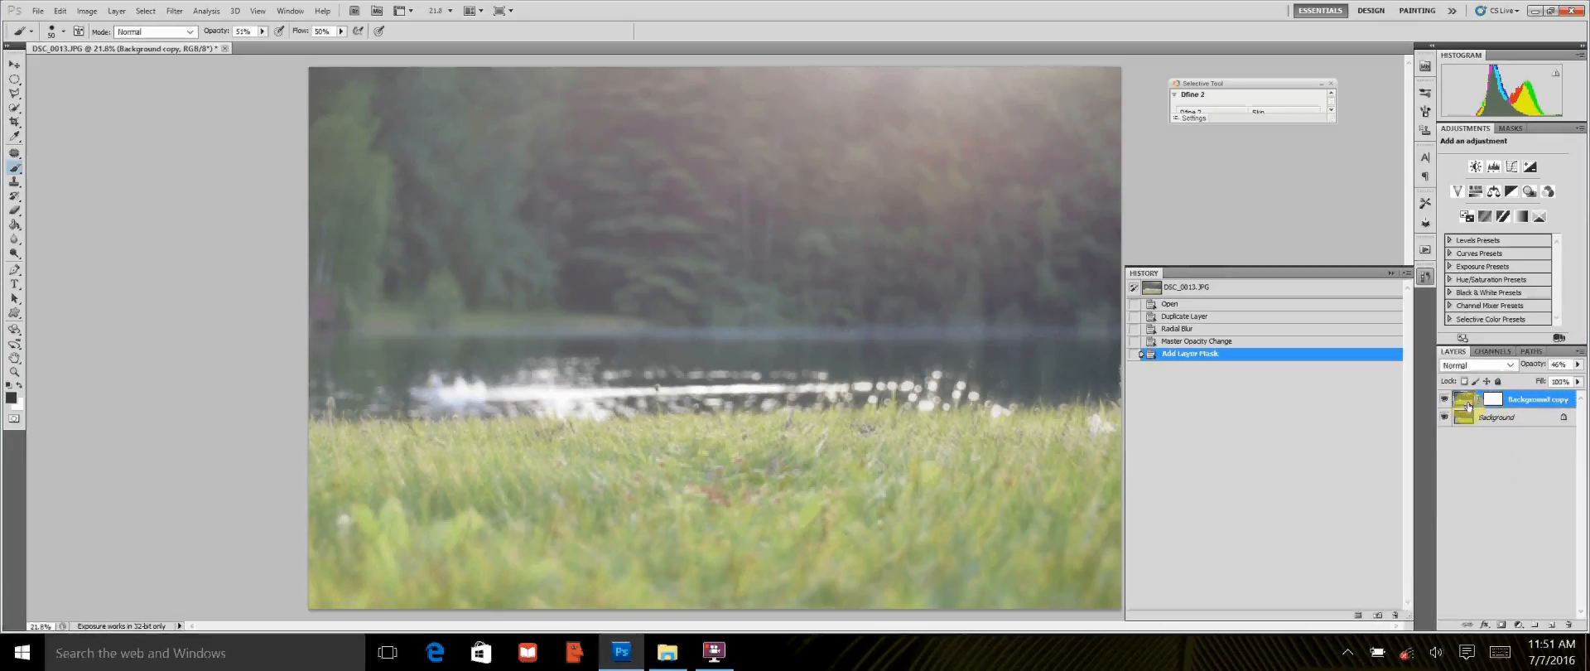
left_click(1494, 401)
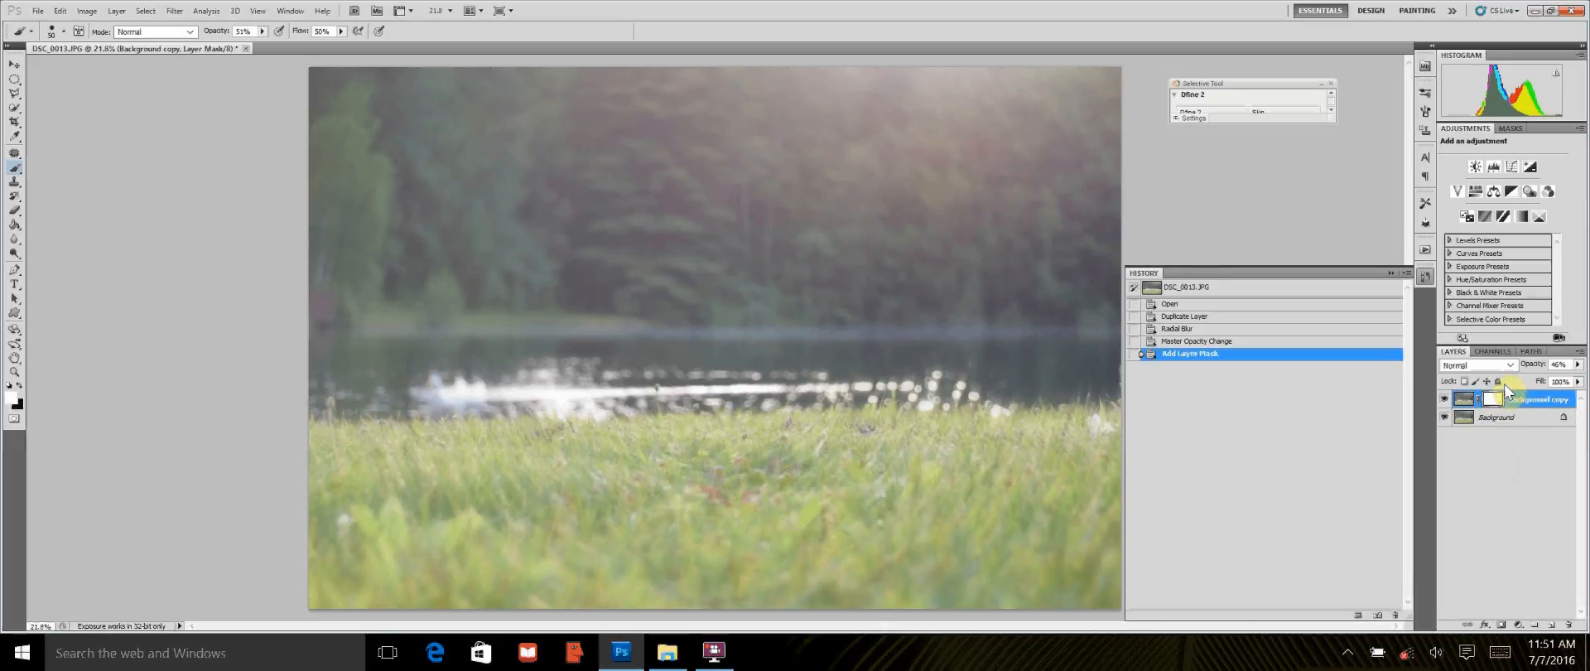
key("ctrl+i")
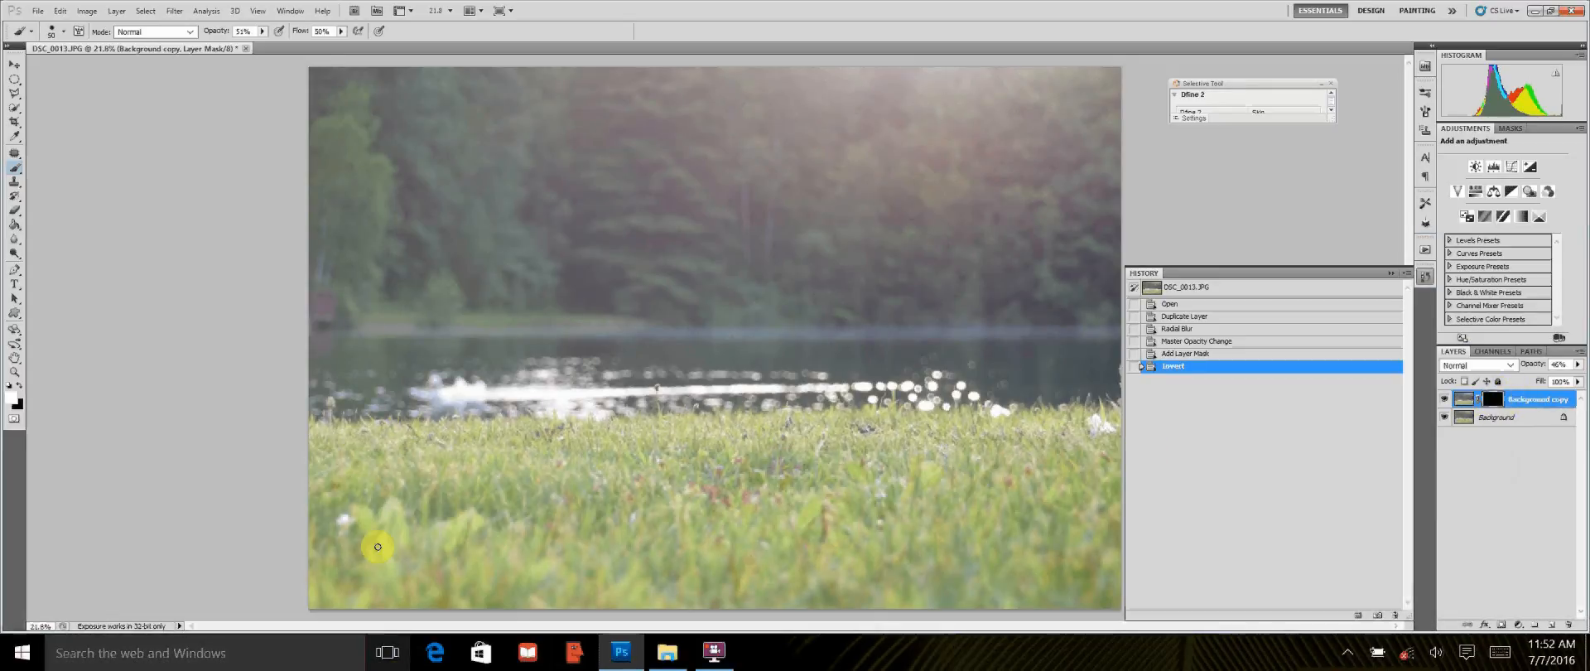
Step: Activate the Brush tool for the layer mask and enlarge the brush to size 800
left_click(15, 172)
left_click(18, 175)
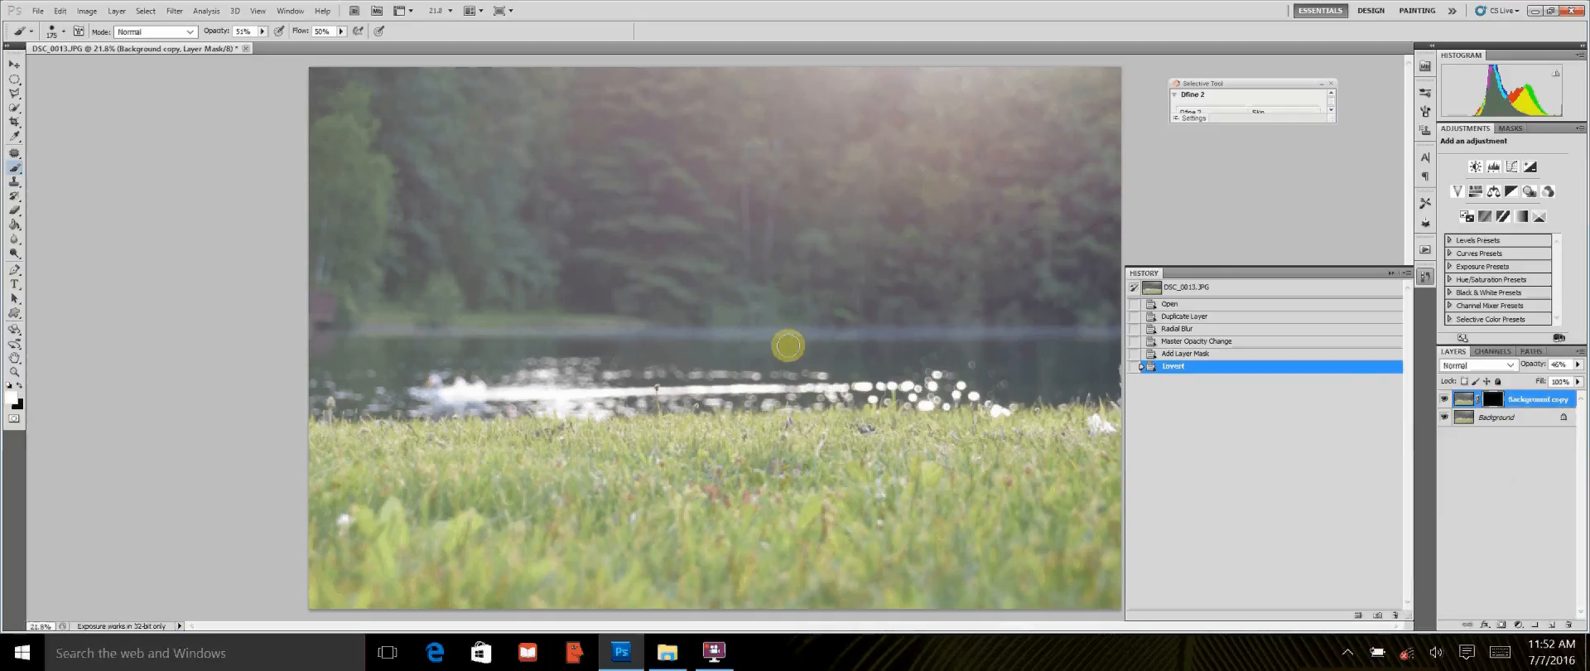
key("bracketright")
key("bracketright")
key("bracketright")
key("bracketright")
key("bracketright")
key("bracketright")
key("bracketright")
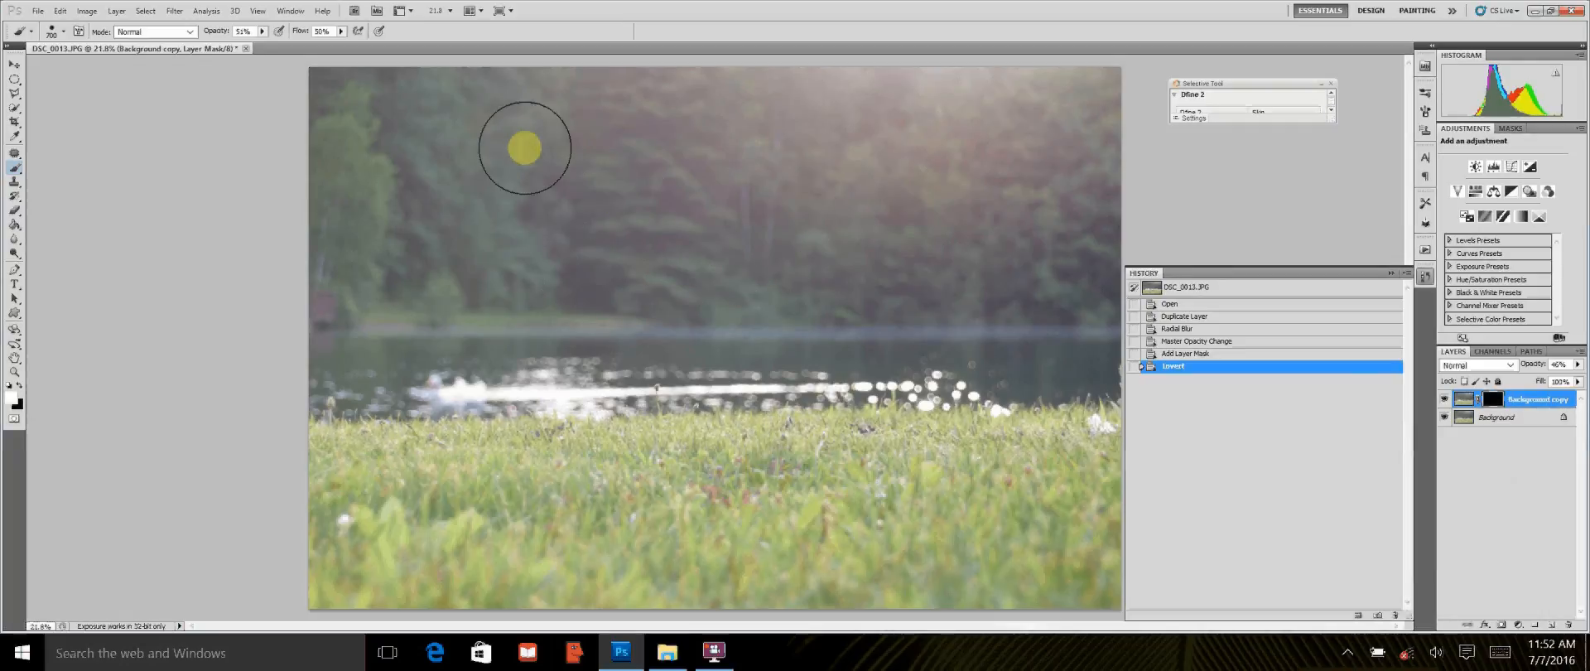
key("bracketright")
key("bracketright")
key("bracketright")
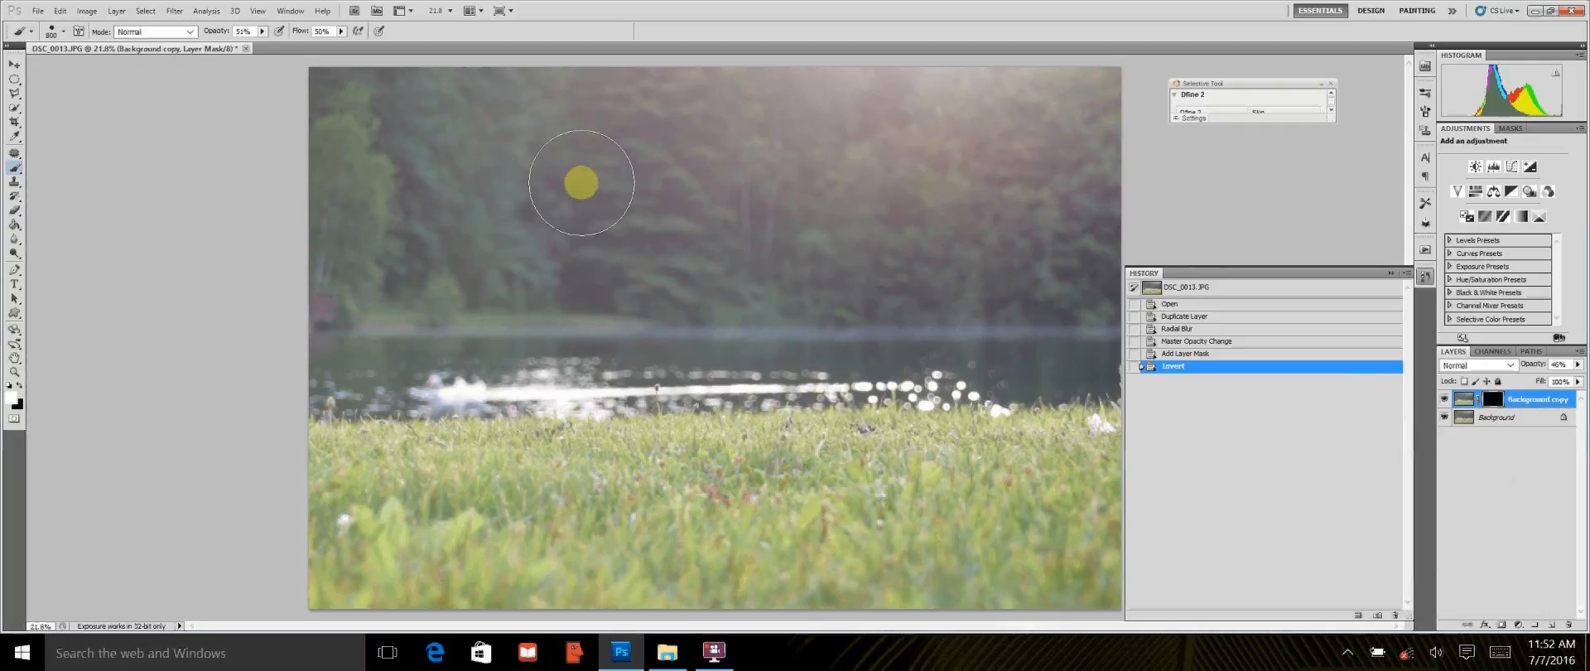
Step: Check the brush's hardness, enlarge the soft brush to 1200, and paint white on the layer mask over the trees
left_click(63, 31)
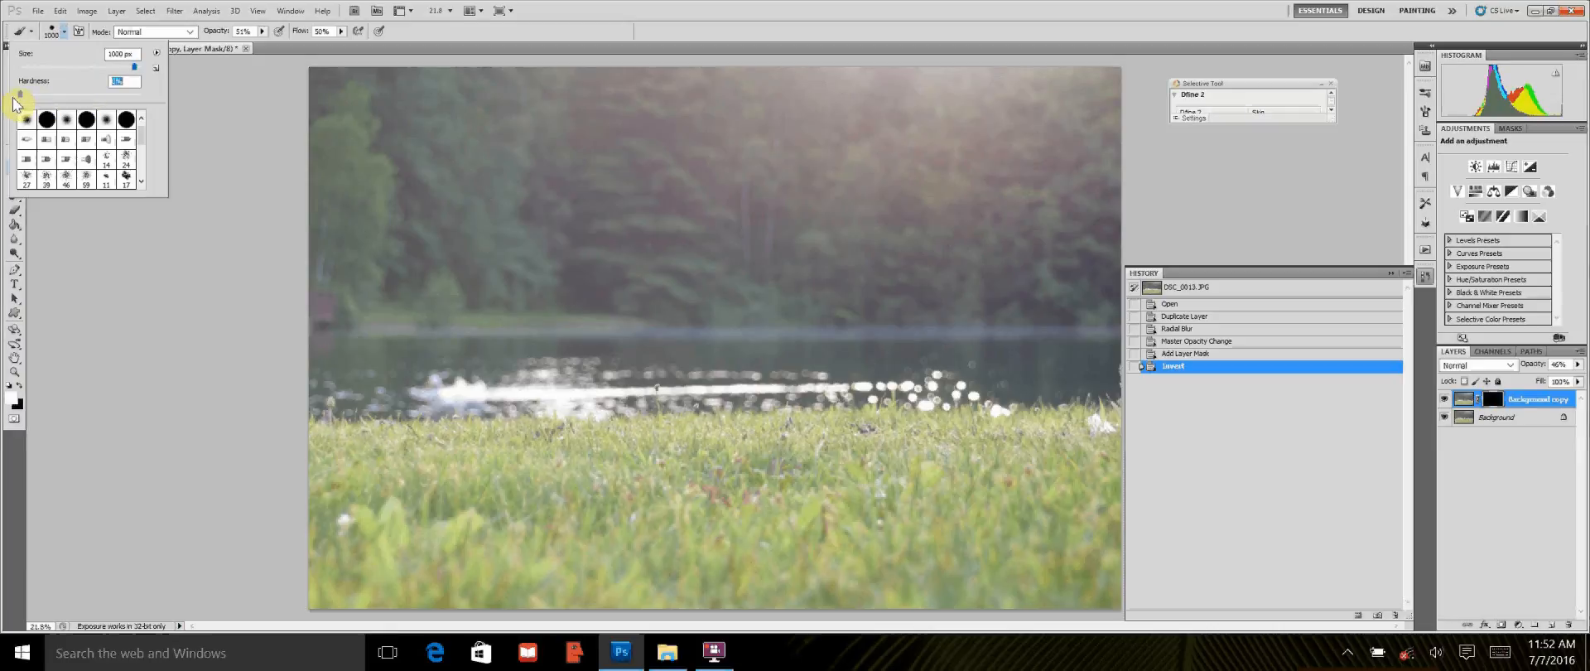
left_click(64, 32)
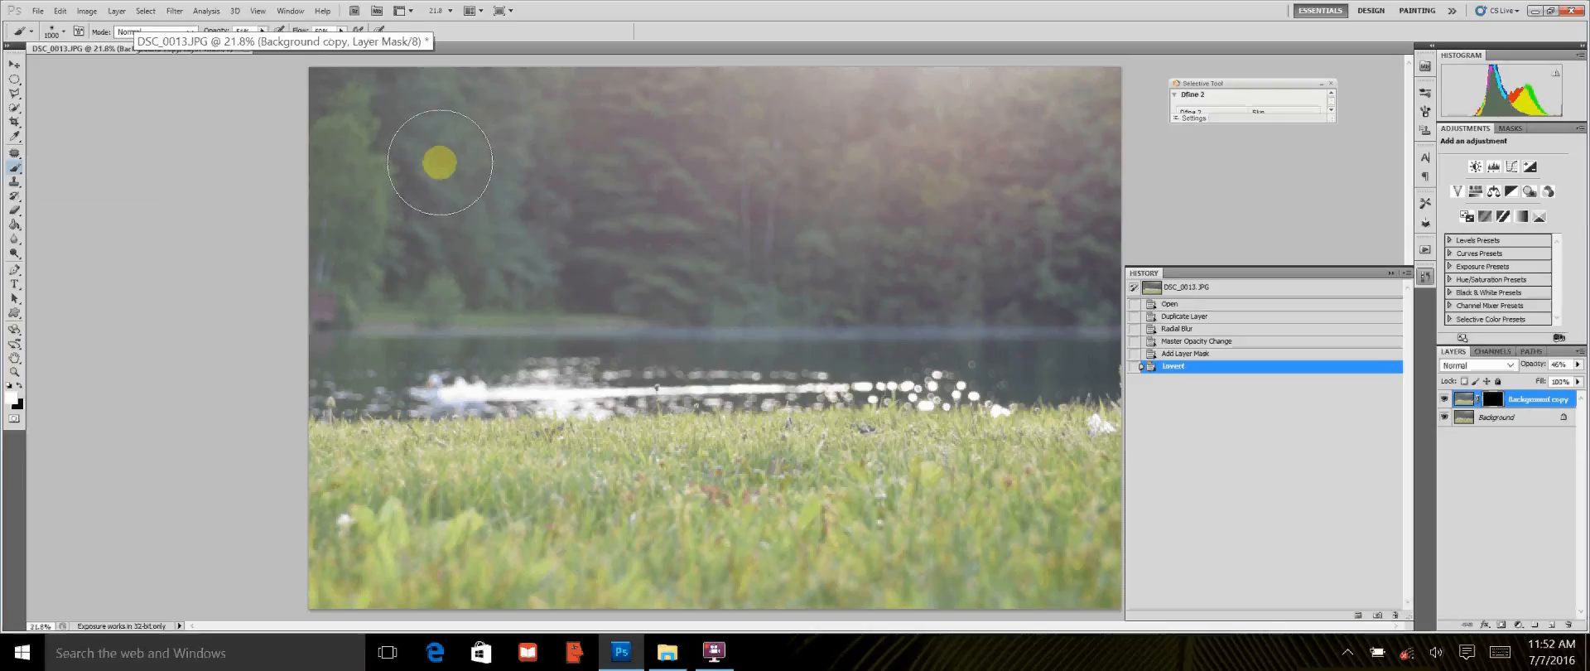
key("bracketright")
key("bracketright")
mouse_move(301, 112)
left_mouse_down()
mouse_move(374, 101)
mouse_move(296, 106)
mouse_move(472, 112)
mouse_move(314, 127)
mouse_move(468, 102)
mouse_move(1036, 83)
mouse_move(813, 119)
mouse_move(1096, 112)
mouse_move(1007, 147)
mouse_move(994, 185)
mouse_move(1131, 245)
mouse_move(261, 260)
mouse_move(631, 229)
mouse_move(591, 239)
mouse_move(966, 248)
mouse_move(1111, 199)
mouse_move(365, 207)
left_mouse_up()
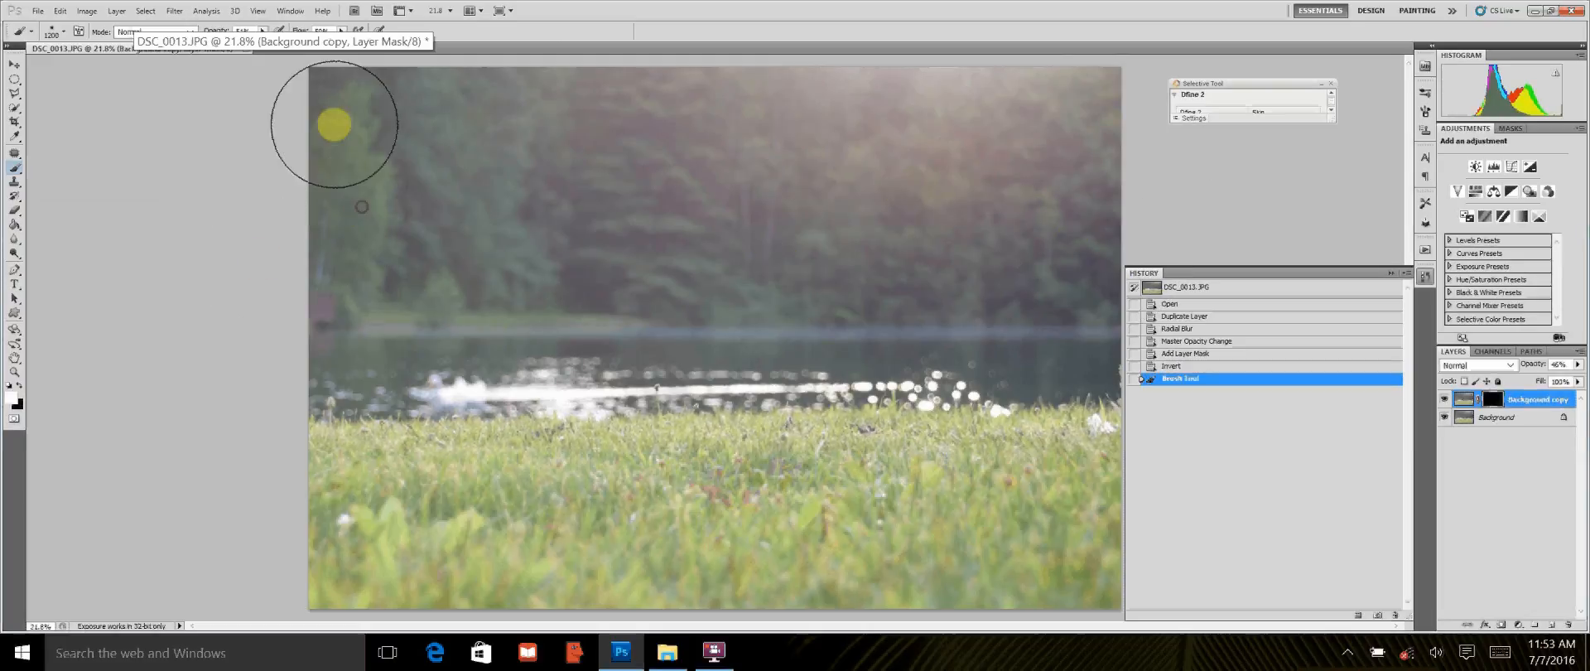
Step: Set the brush opacity to 100%, paint white on the mask across the tree background, and compare with the Background copy hidden and shown
left_click(262, 31)
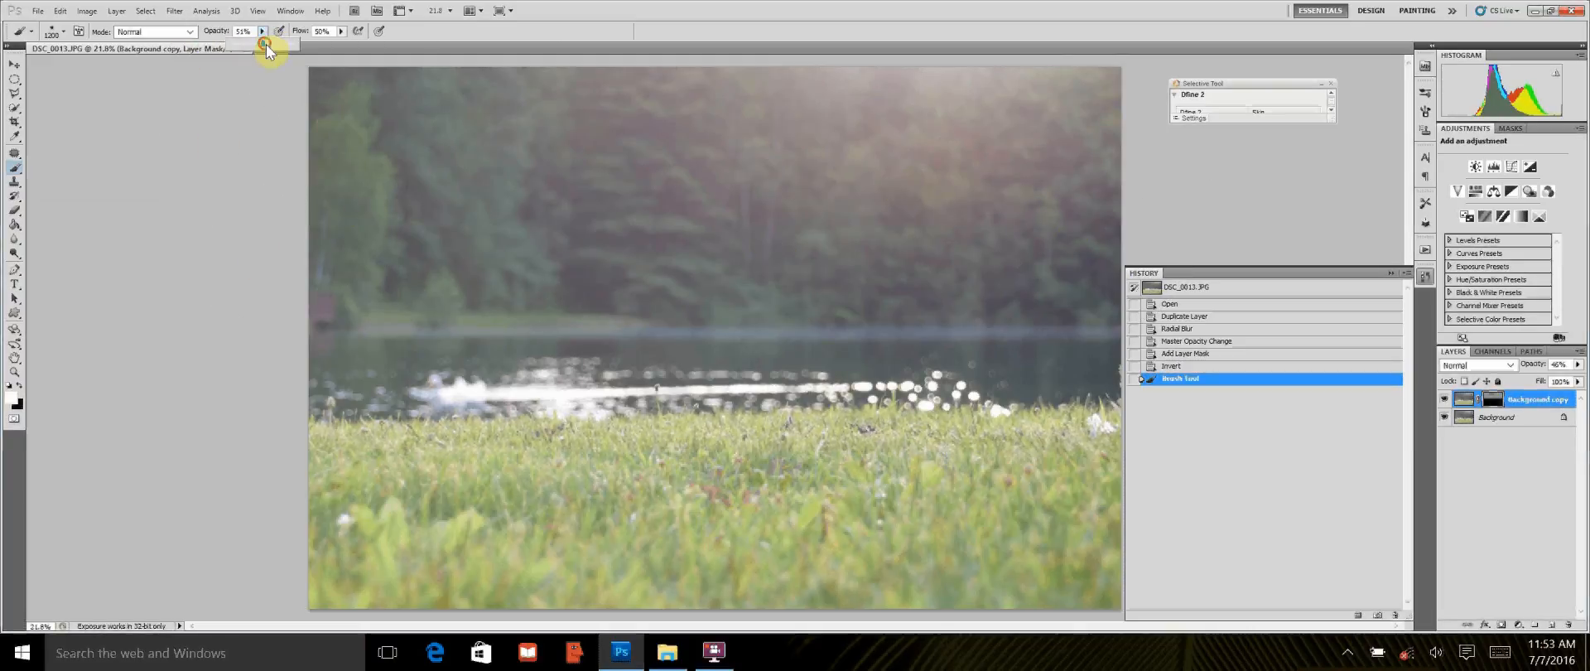
left_click(302, 104)
mouse_move(324, 108)
left_mouse_down()
mouse_move(1110, 108)
mouse_move(454, 149)
mouse_move(1045, 172)
mouse_move(1111, 206)
mouse_move(546, 216)
mouse_move(284, 241)
mouse_move(397, 271)
mouse_move(568, 256)
mouse_move(1174, 270)
mouse_move(525, 270)
mouse_move(234, 241)
mouse_move(941, 248)
mouse_move(1155, 194)
mouse_move(372, 114)
mouse_move(852, 110)
mouse_move(1121, 153)
mouse_move(307, 236)
mouse_move(376, 276)
mouse_move(514, 291)
mouse_move(795, 273)
mouse_move(968, 294)
mouse_move(1196, 276)
left_mouse_up()
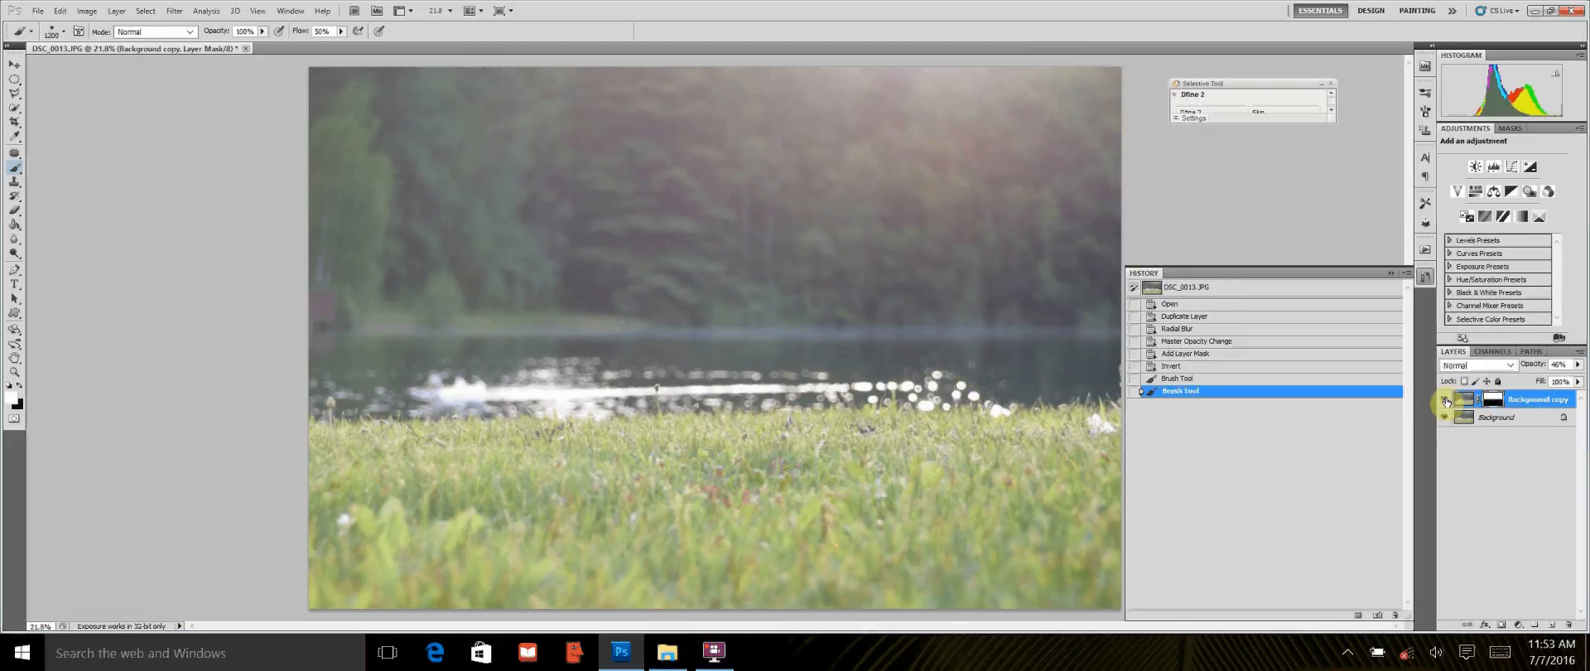
left_click(1445, 402)
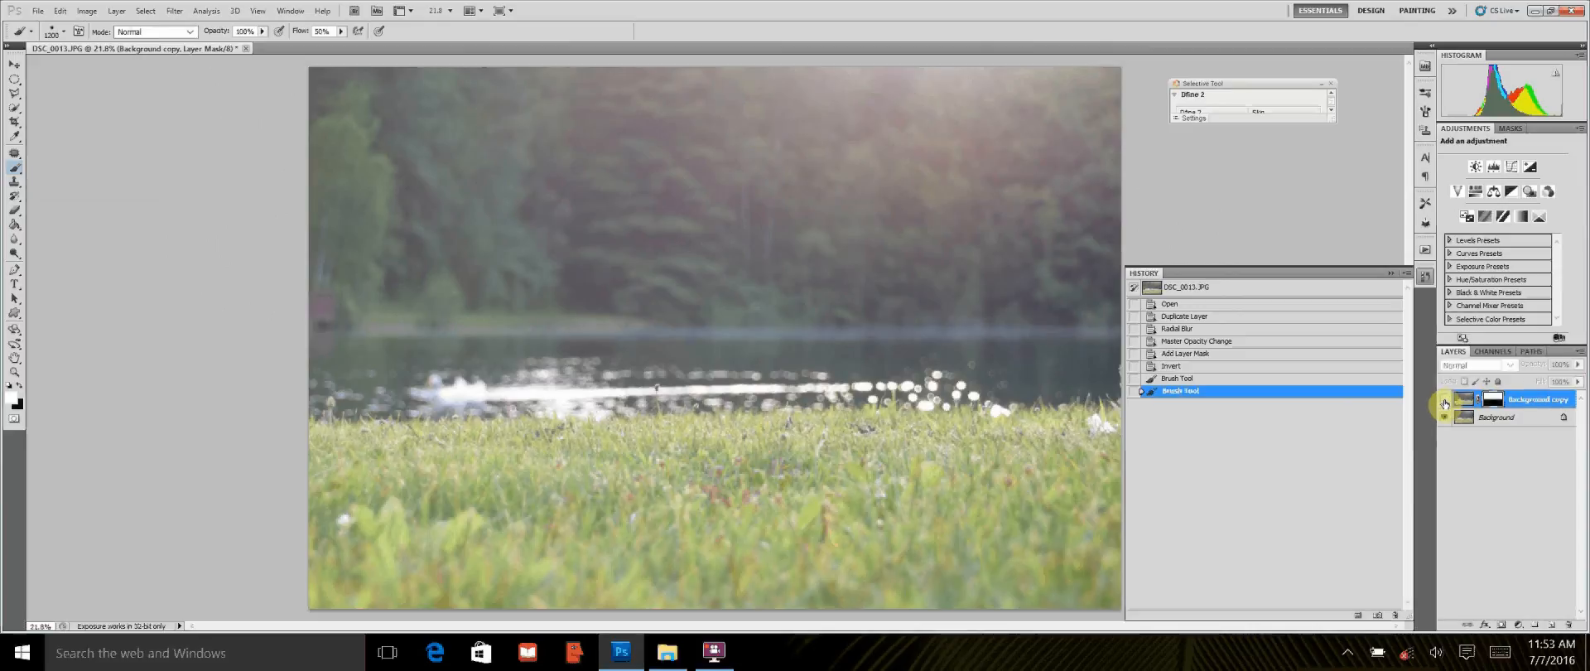
left_click(1445, 401)
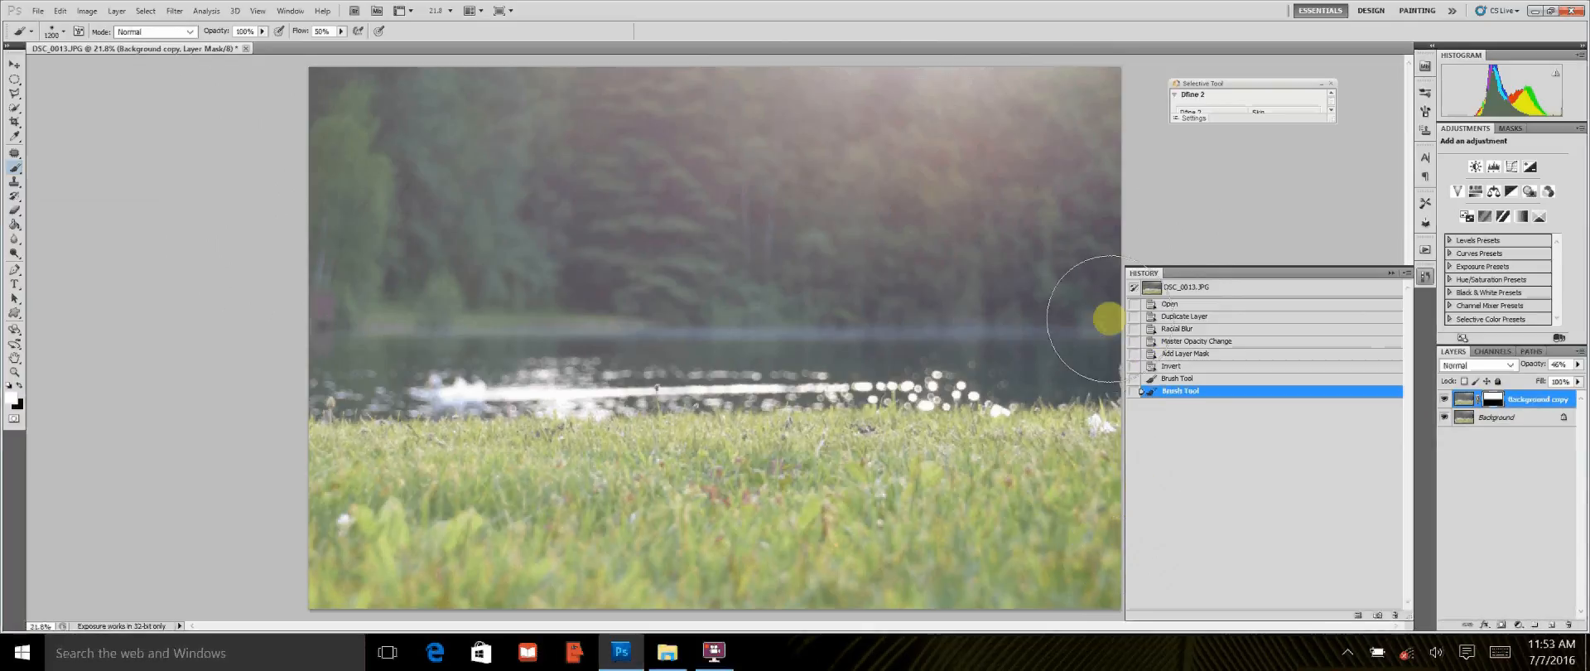
Step: Collapse the history and paint white on the mask over the foreground grass, comparing the image with the Background copy hidden and shown
left_click(1432, 275)
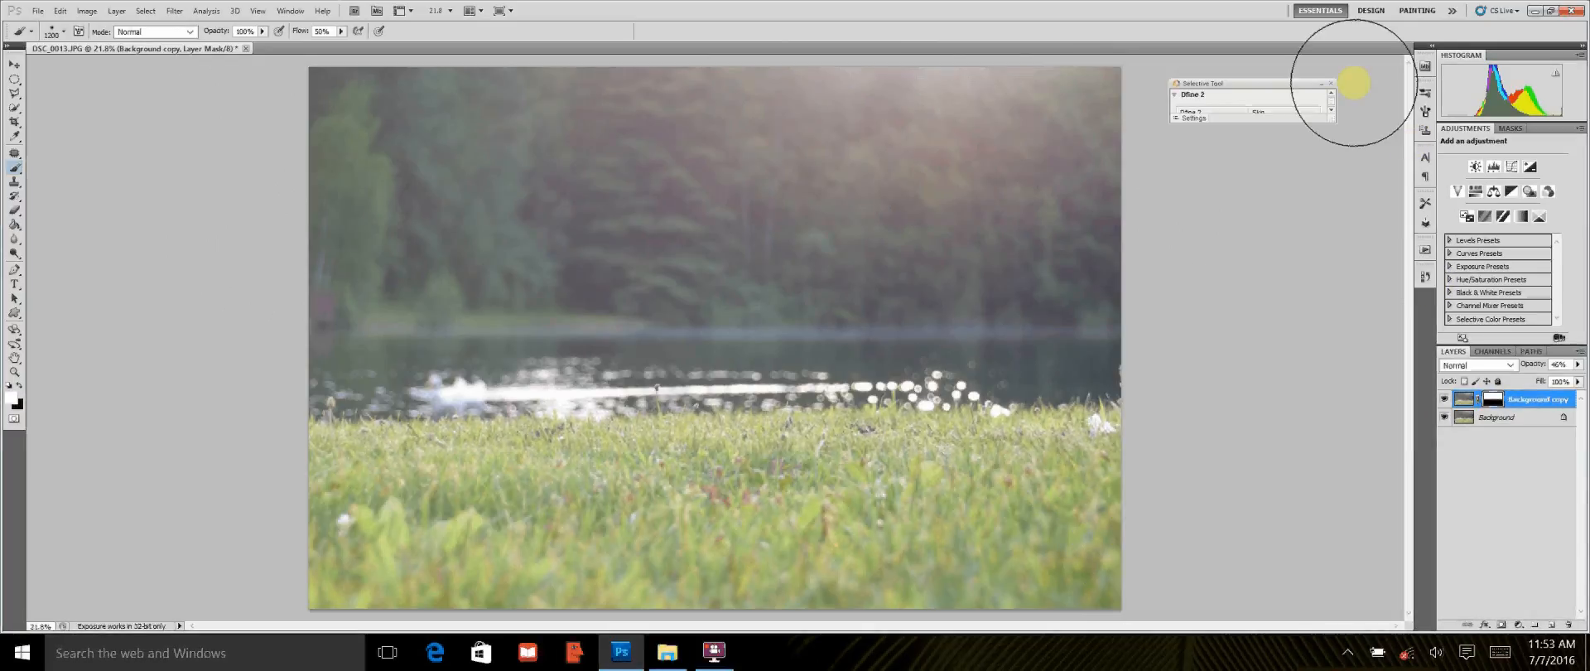
mouse_move(1136, 354)
left_mouse_down()
mouse_move(1139, 296)
mouse_move(1143, 436)
mouse_move(1089, 572)
mouse_move(708, 609)
mouse_move(727, 584)
mouse_move(361, 569)
mouse_move(284, 440)
mouse_move(277, 348)
mouse_move(300, 246)
mouse_move(318, 460)
mouse_move(365, 519)
mouse_move(579, 561)
mouse_move(817, 569)
mouse_move(1133, 532)
mouse_move(1114, 479)
mouse_move(1180, 149)
mouse_move(1242, 169)
mouse_move(1302, 666)
left_mouse_up()
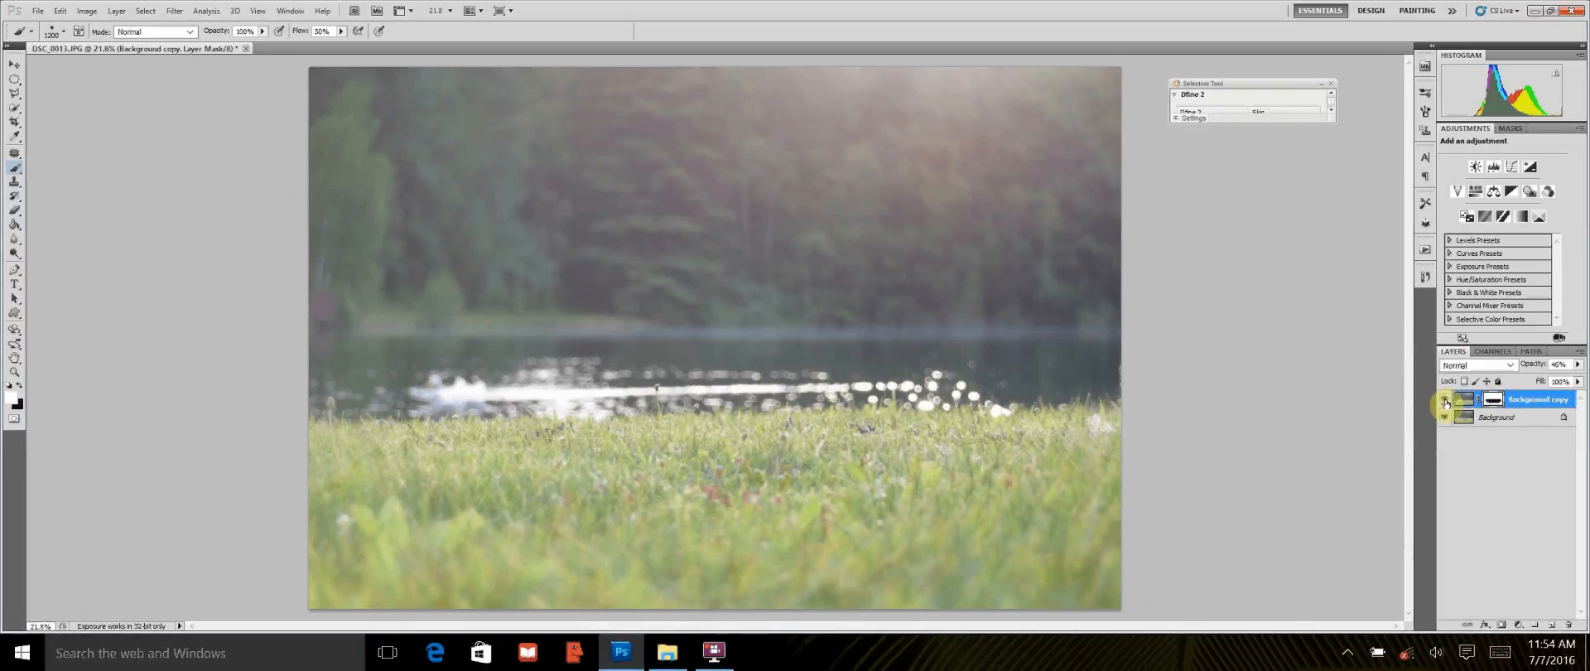
left_click(1445, 402)
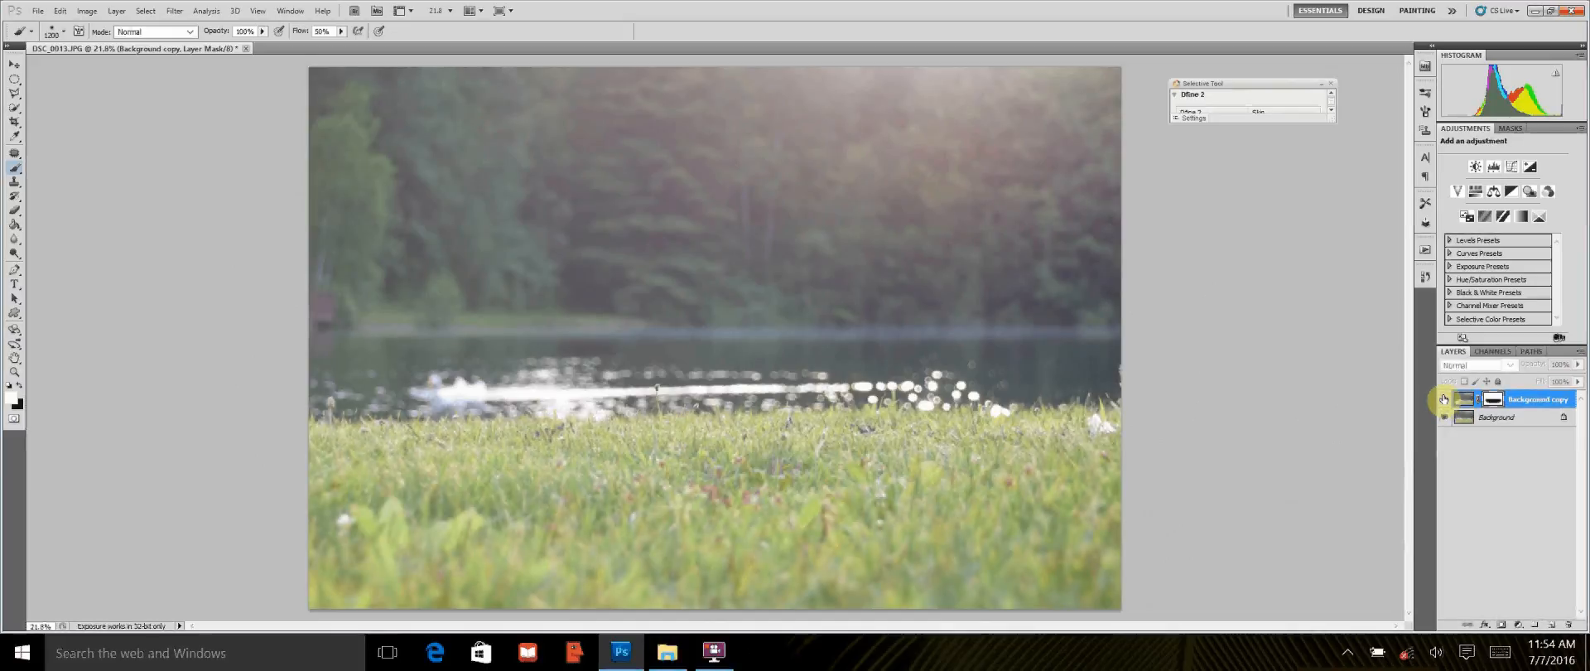
left_click(1445, 401)
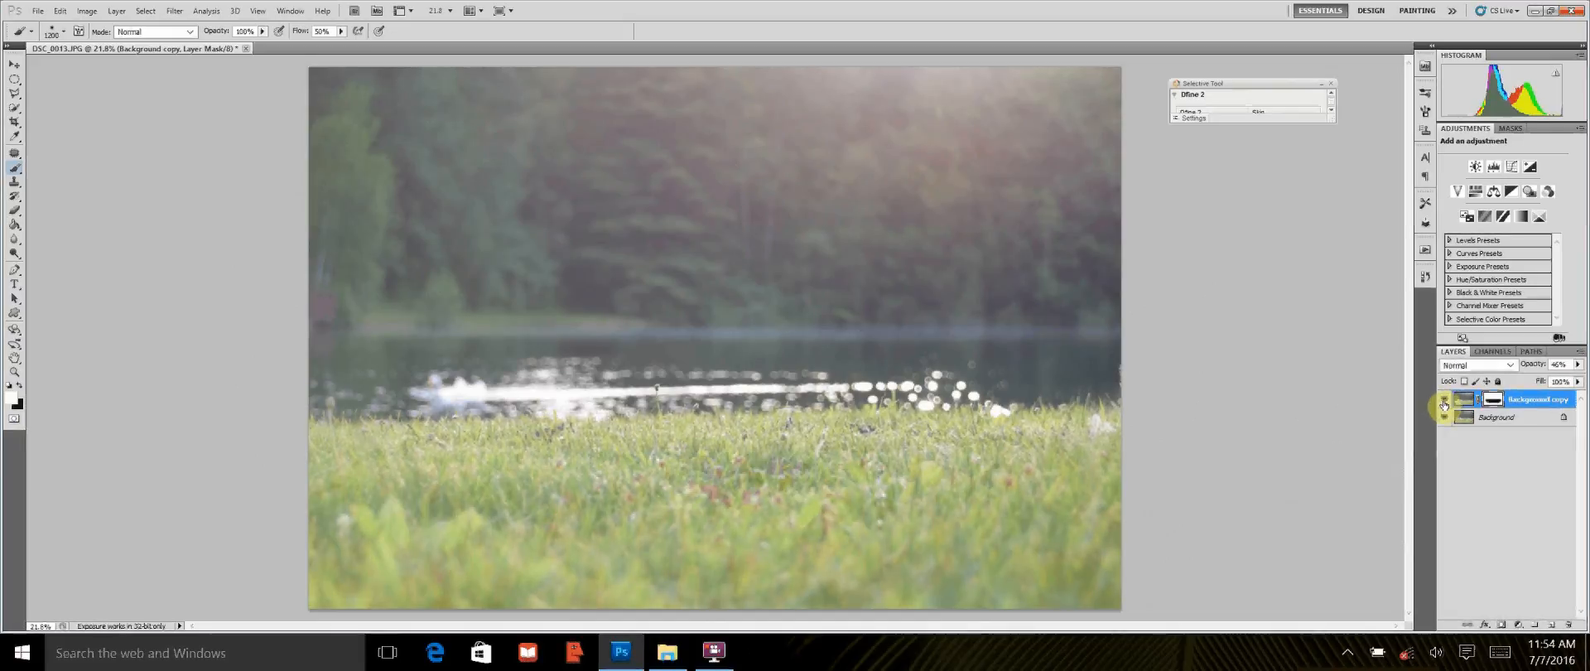
left_click(1445, 402)
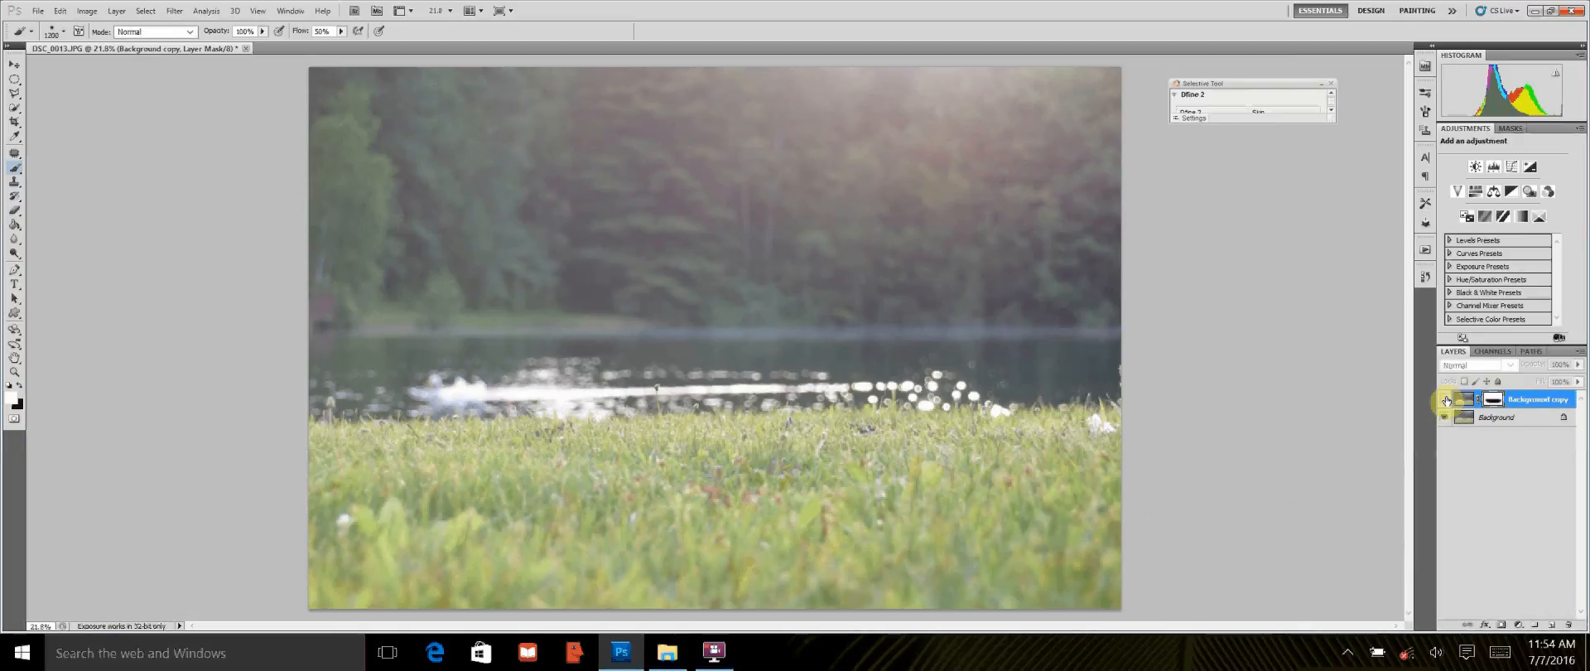
left_click(1445, 401)
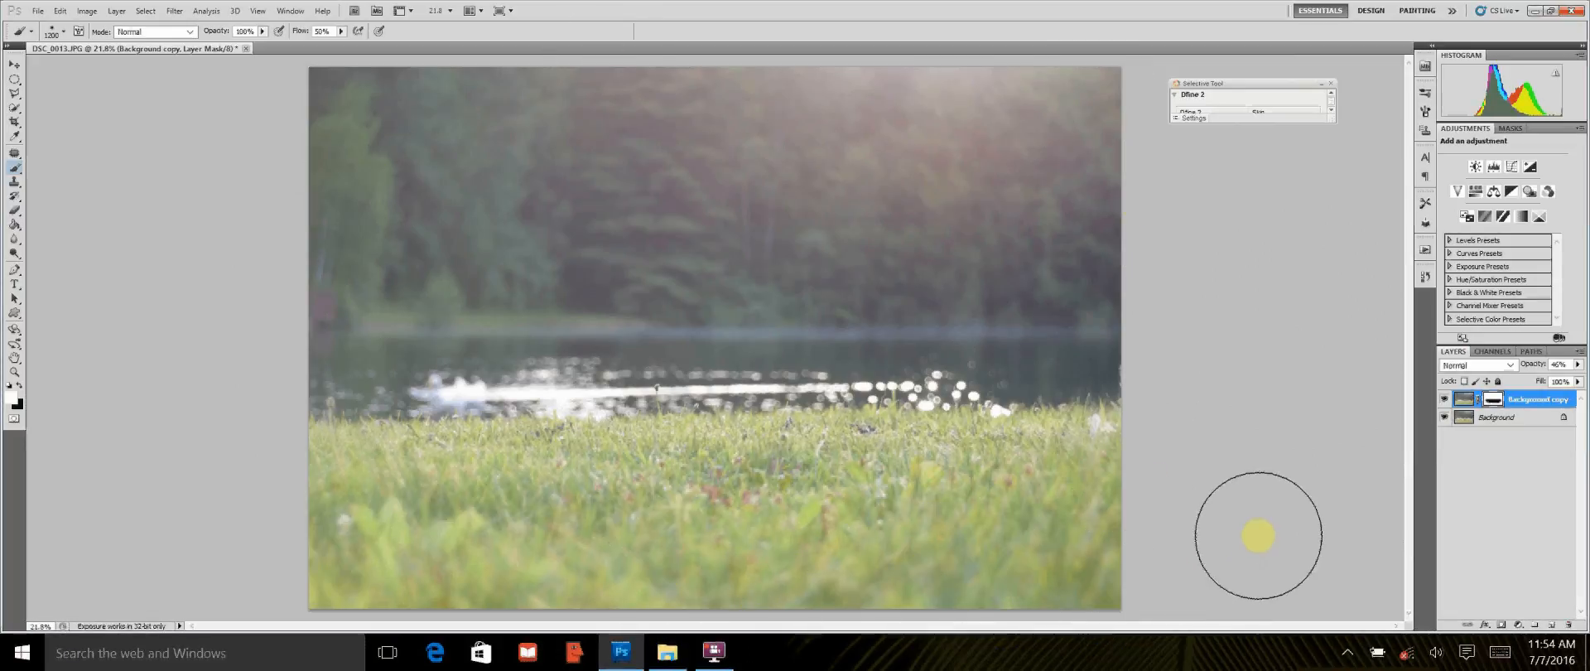
left_click(176, 10)
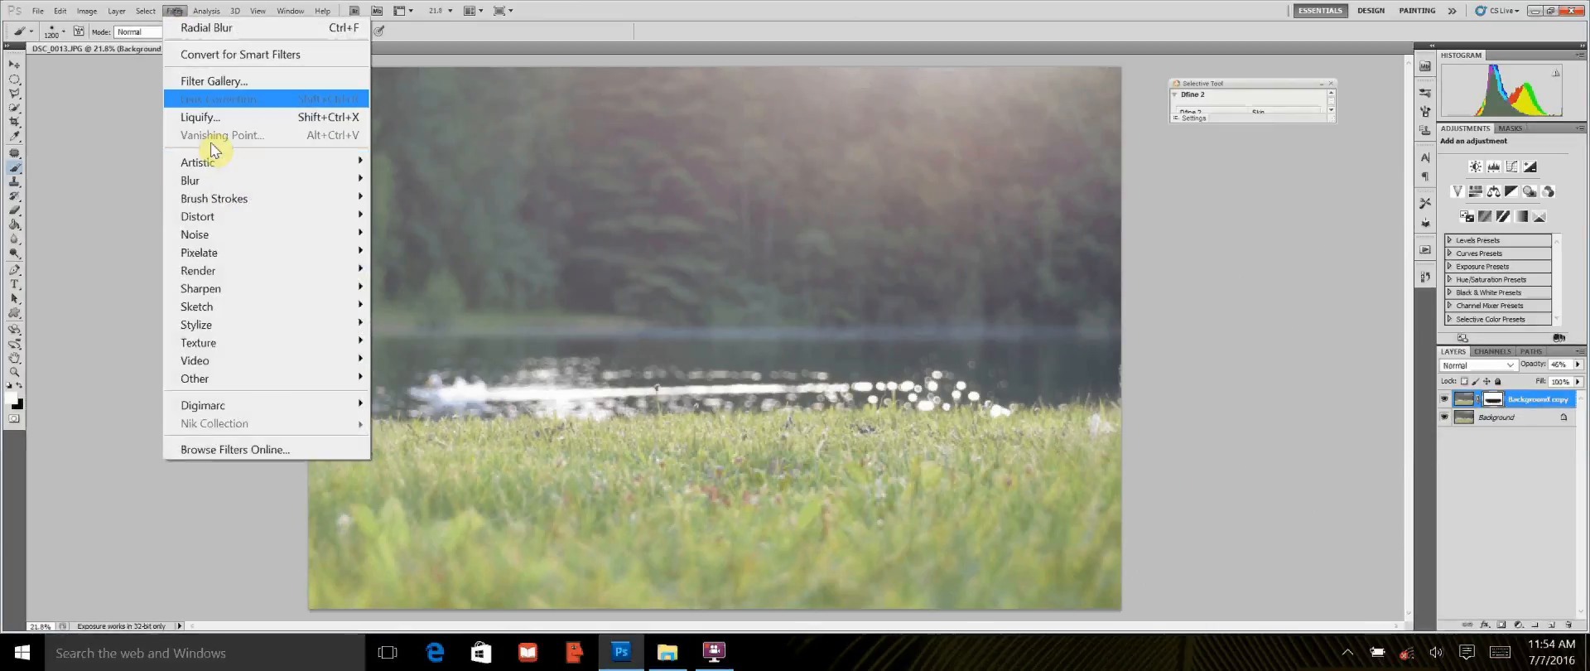
mouse_move(220, 179)
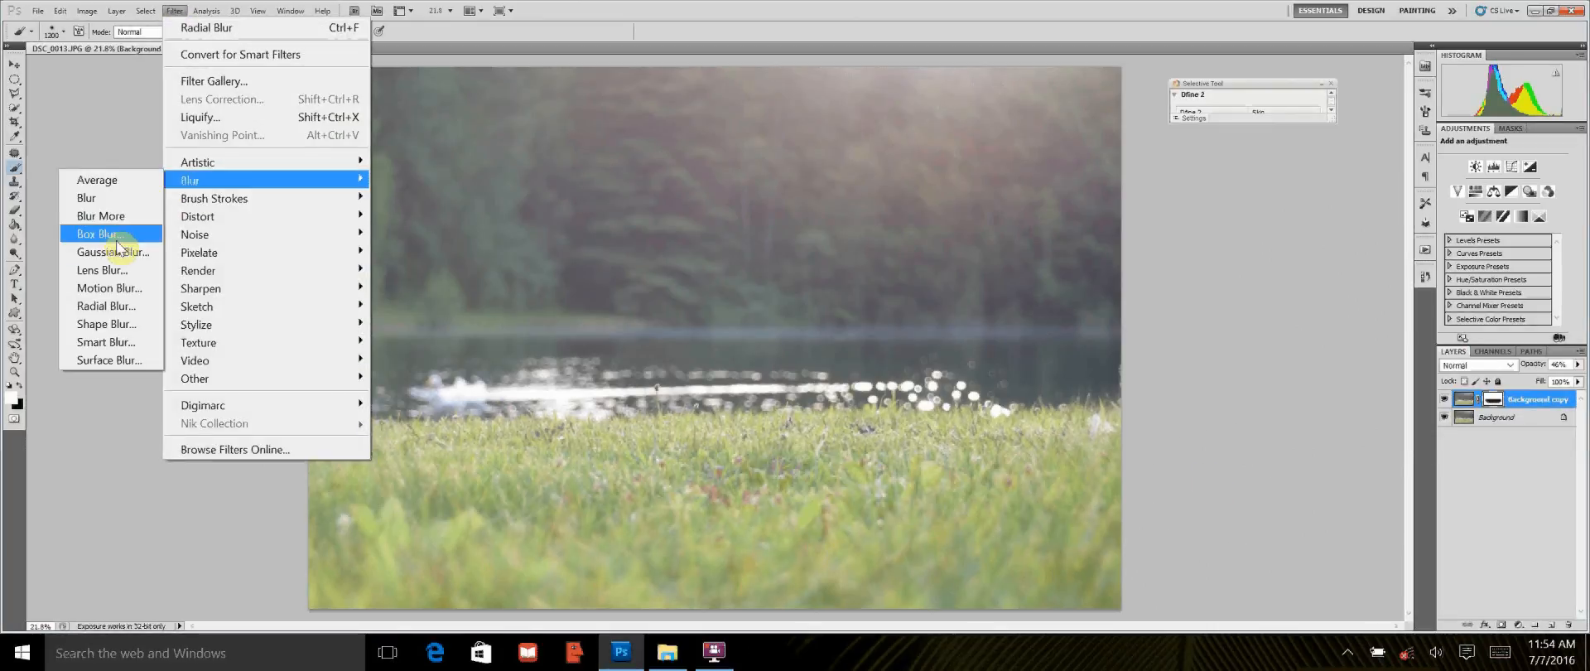
left_click(106, 309)
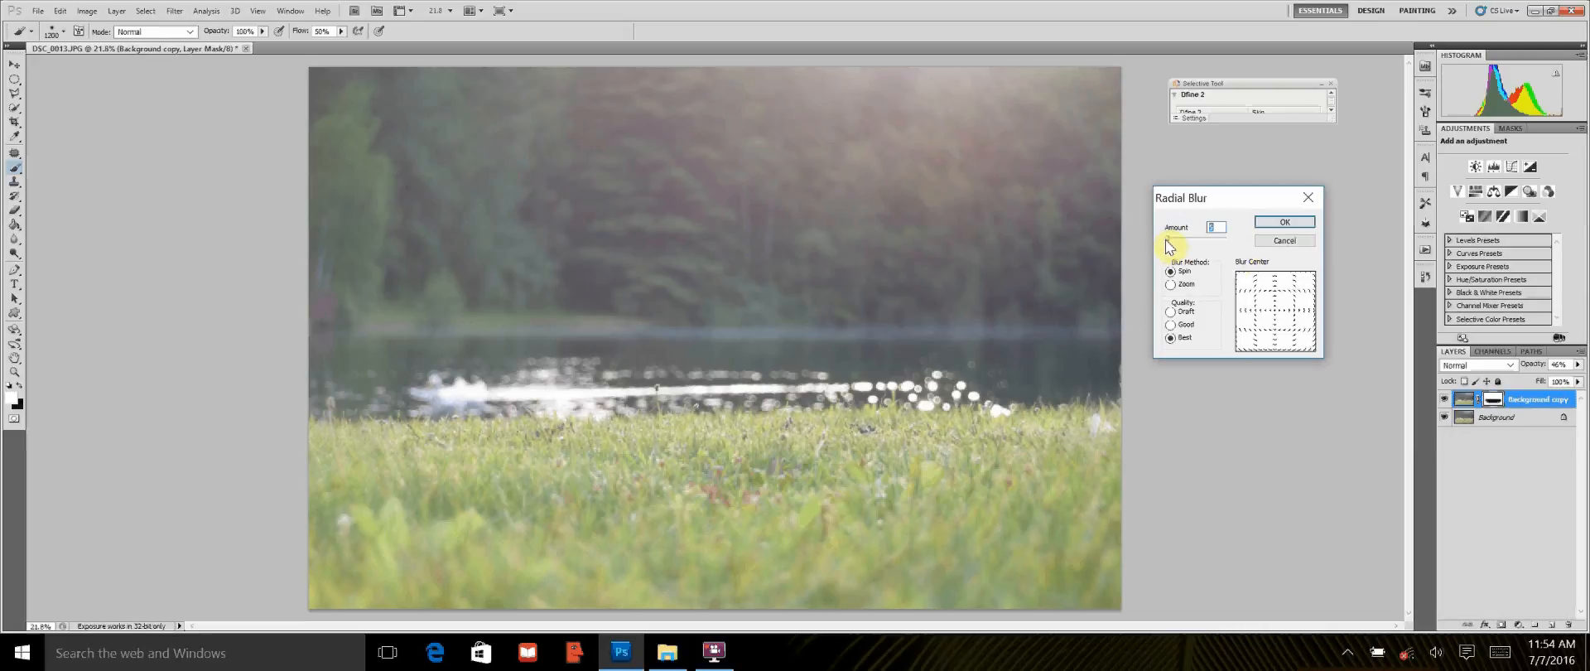
left_click_drag(1168, 240, 1166, 241)
left_click(1171, 324)
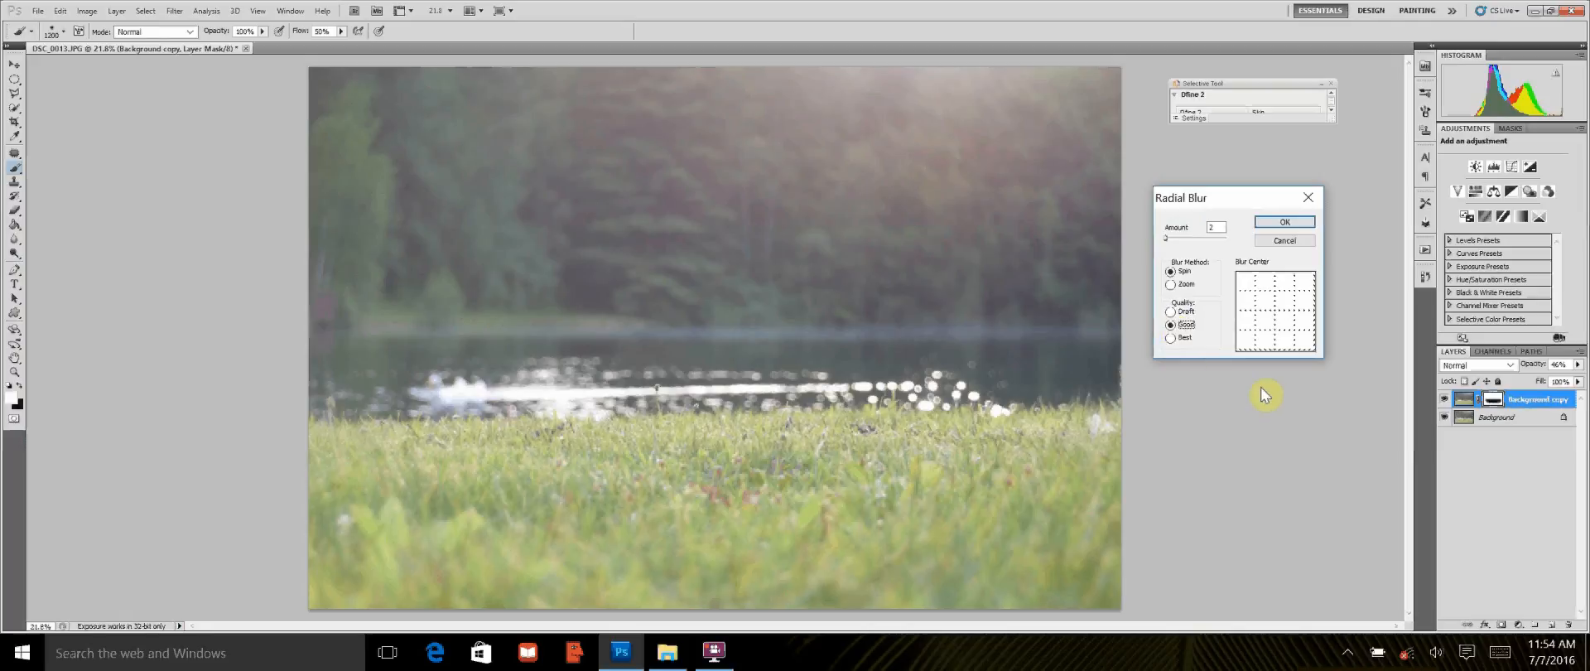
left_click(1278, 241)
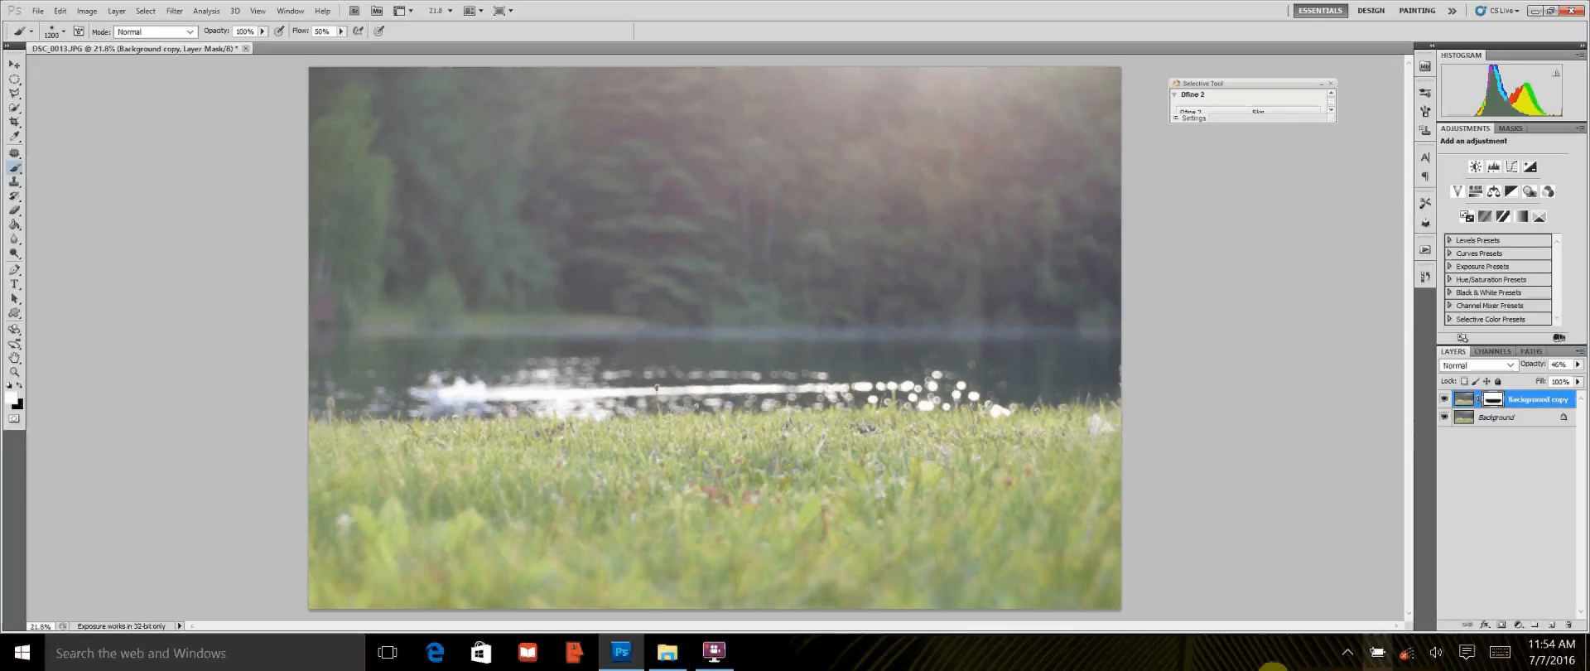
left_click(714, 652)
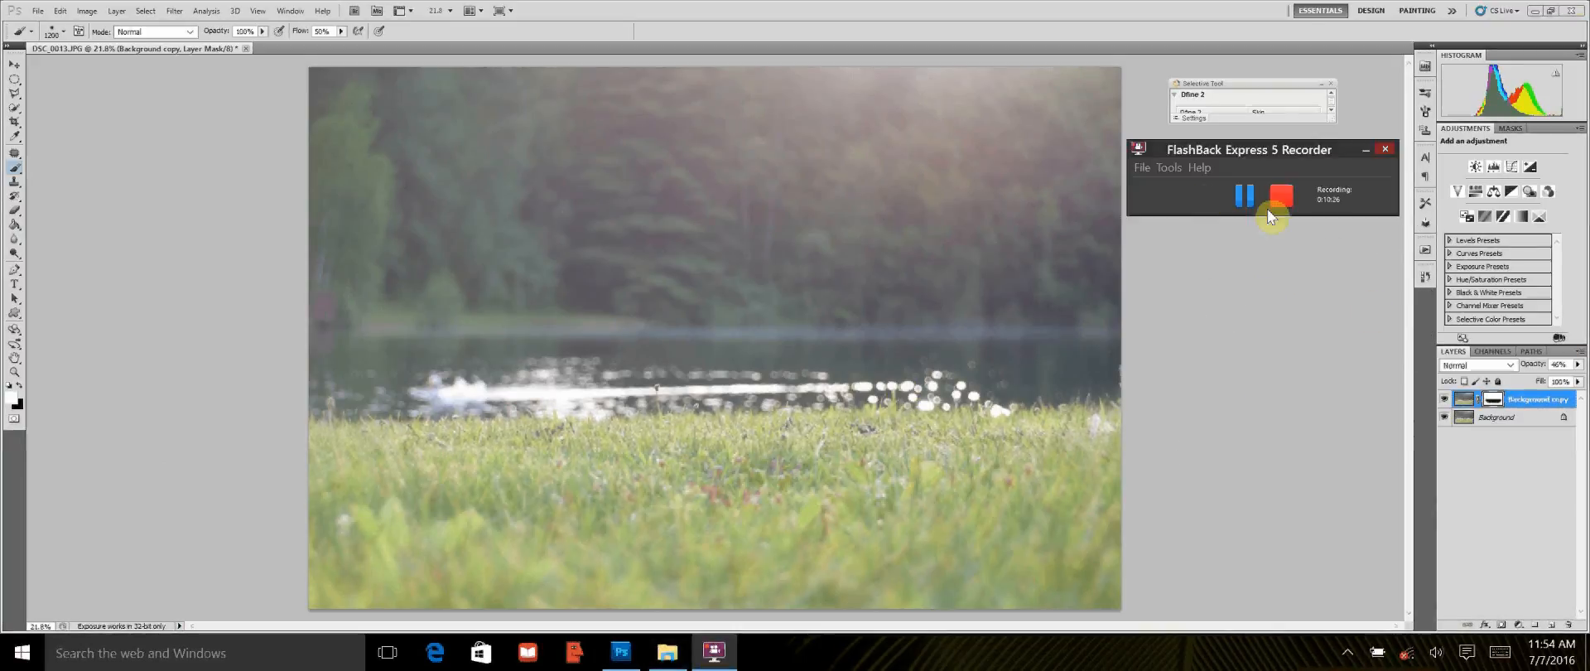